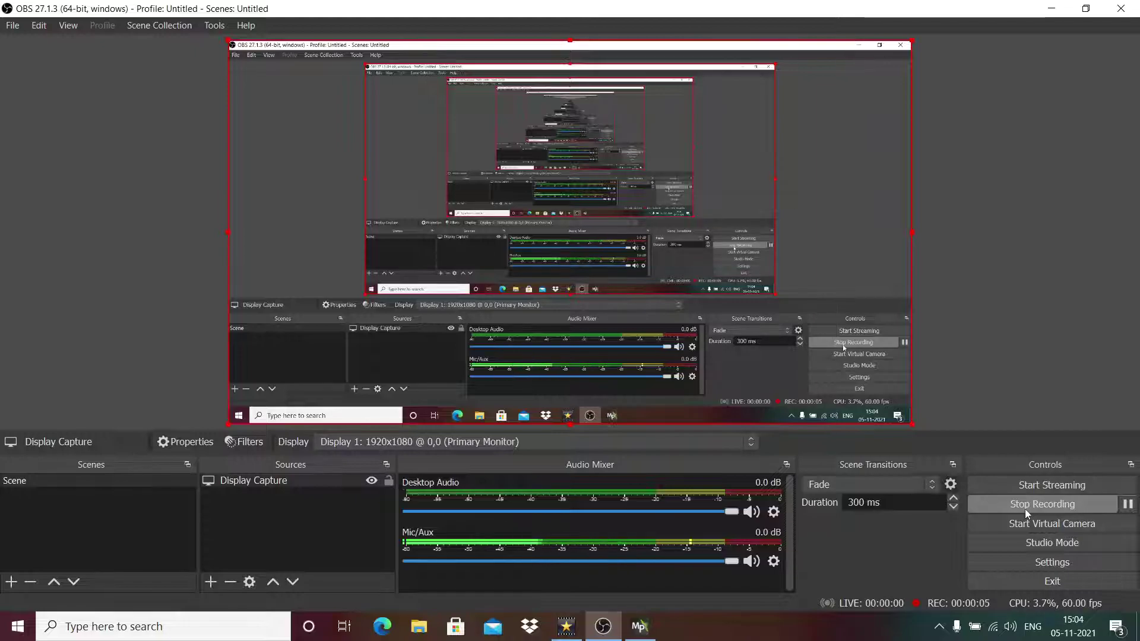
Step: Switch from OBS Studio to Mission Planner's flight data map
click(638, 627)
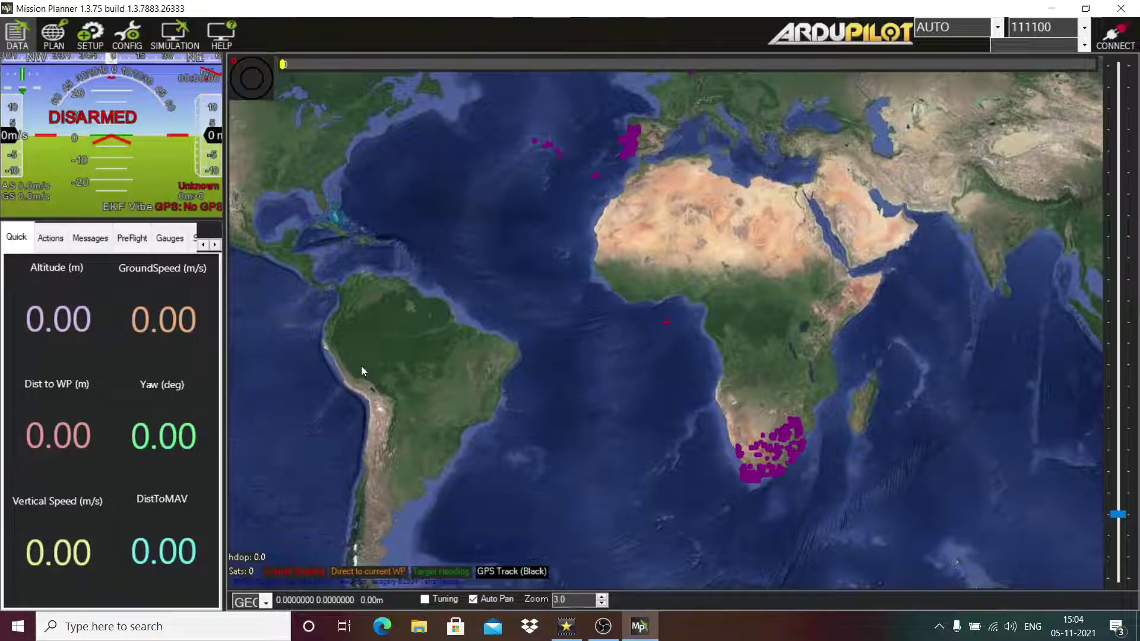
Step: Open the Geo Ref Images tool from the Ctrl+F temp tools list
key(ctrl+f)
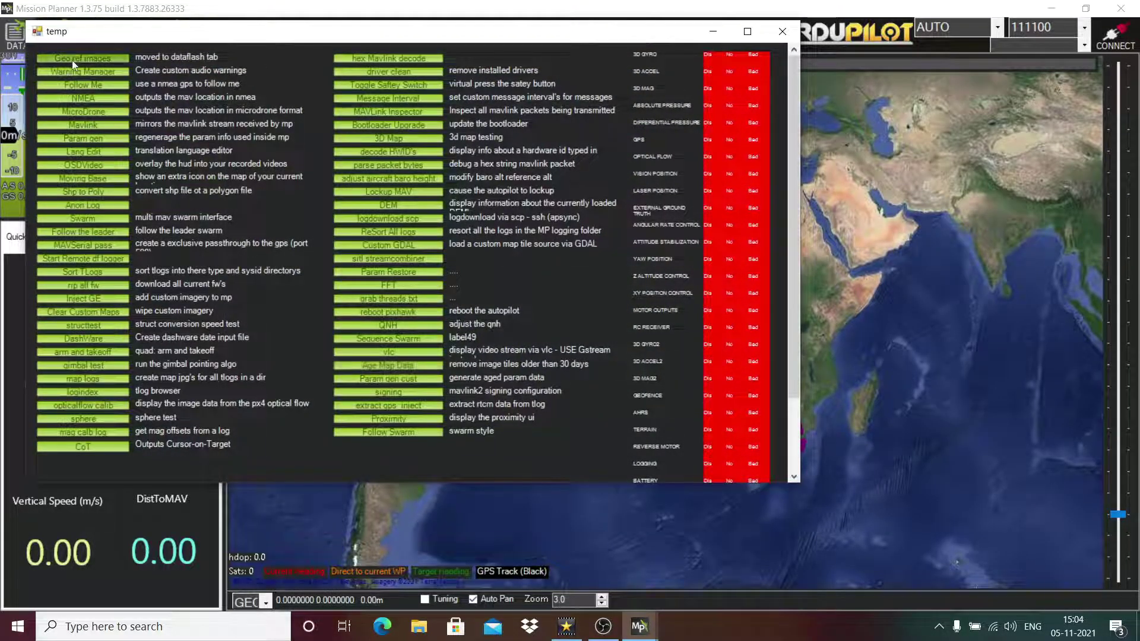
click(69, 59)
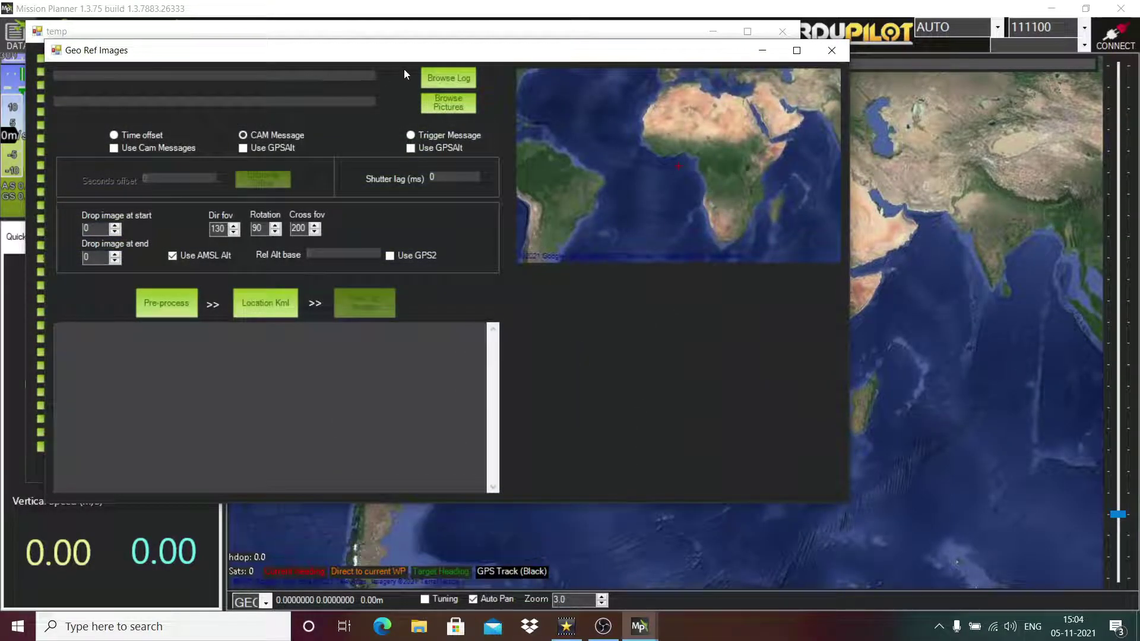
Step: Load D:\Geotagging tutorial\F1\00000053.BIN as the flight log
click(452, 81)
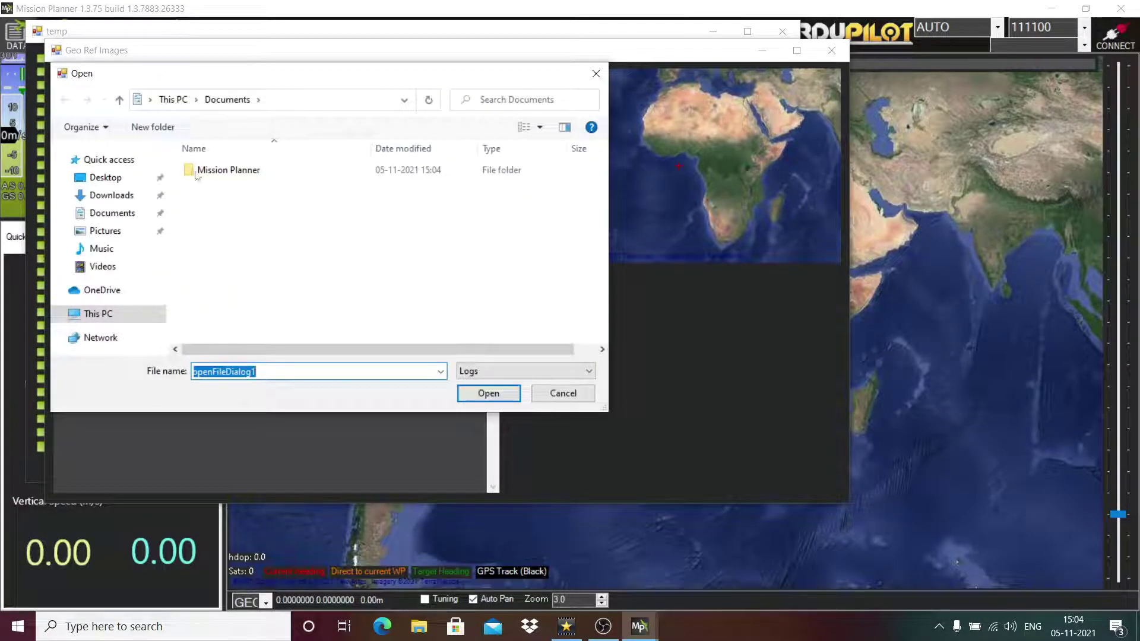
click(69, 319)
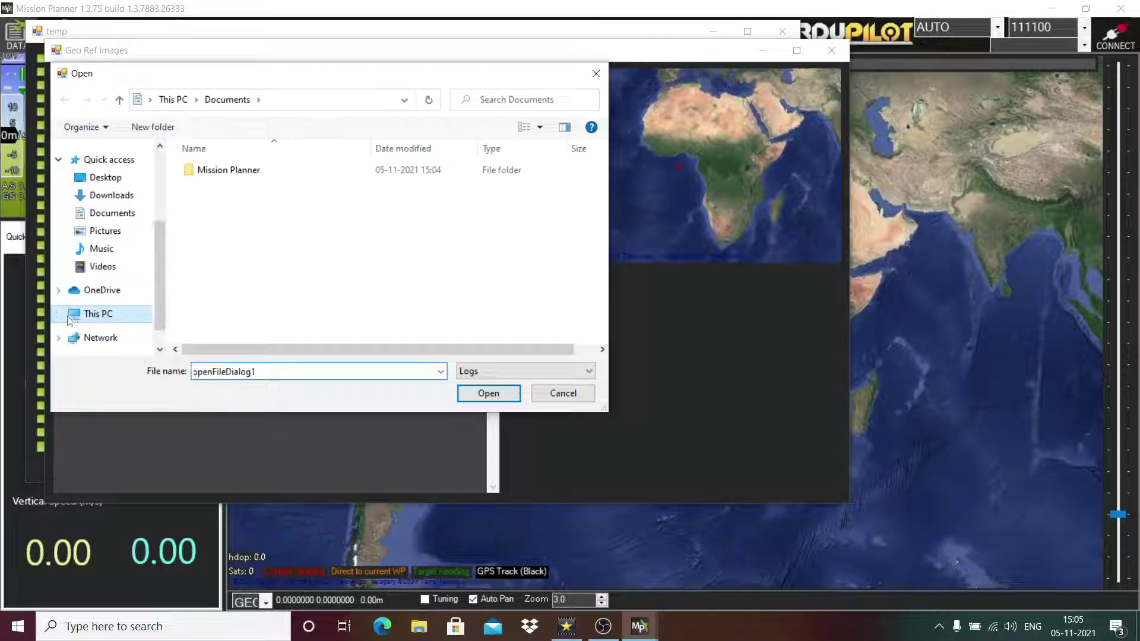
click(120, 338)
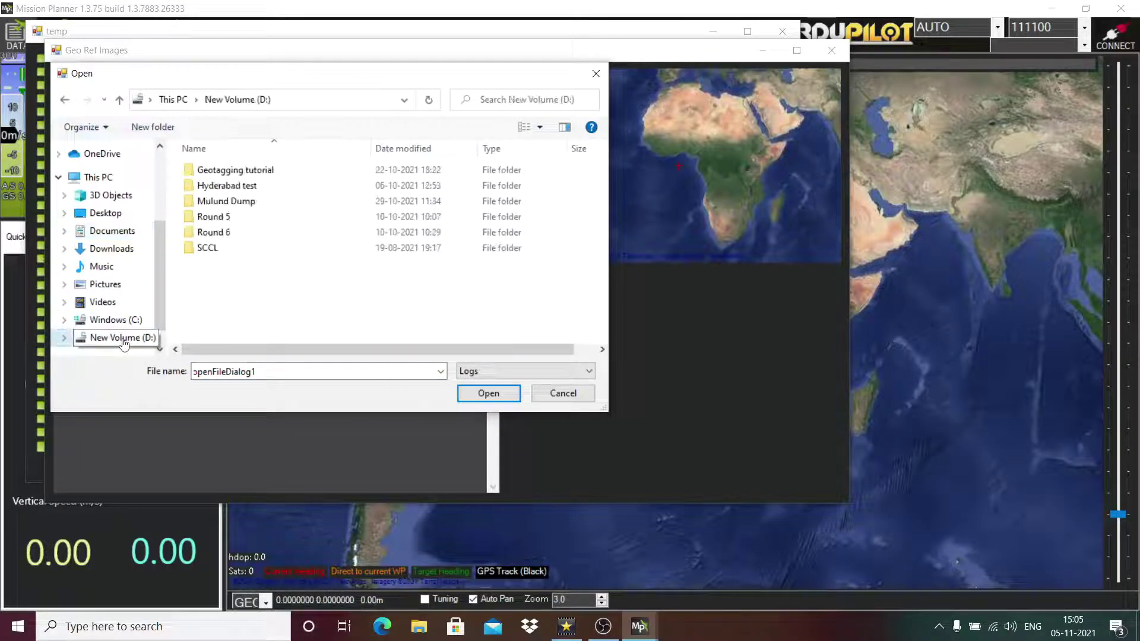
double_click(234, 171)
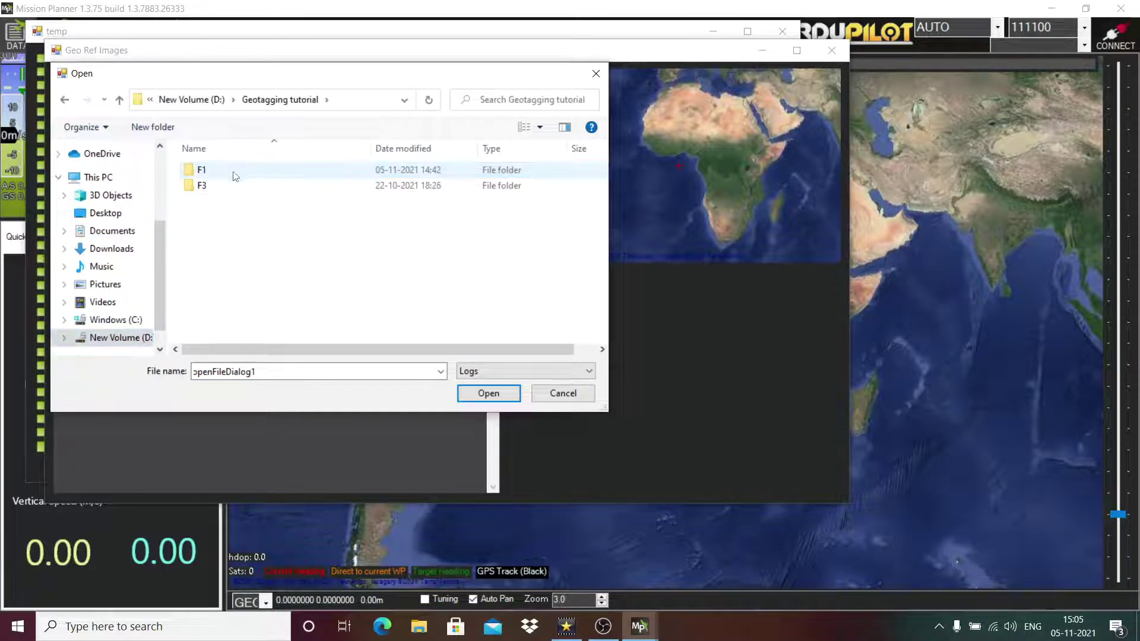
double_click(235, 171)
click(256, 172)
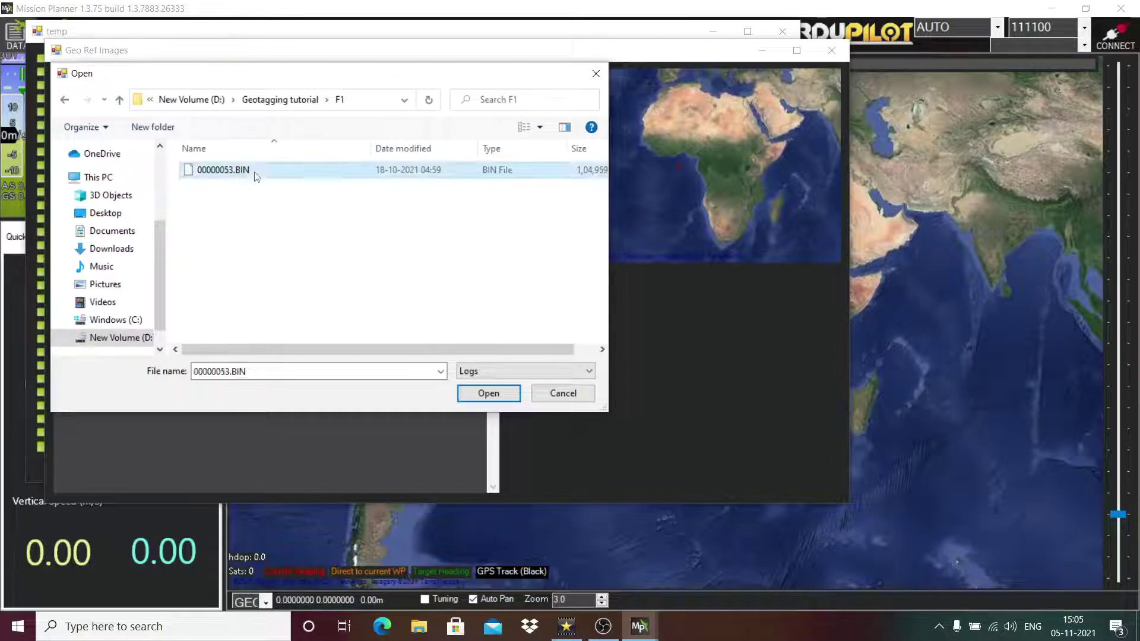
double_click(257, 172)
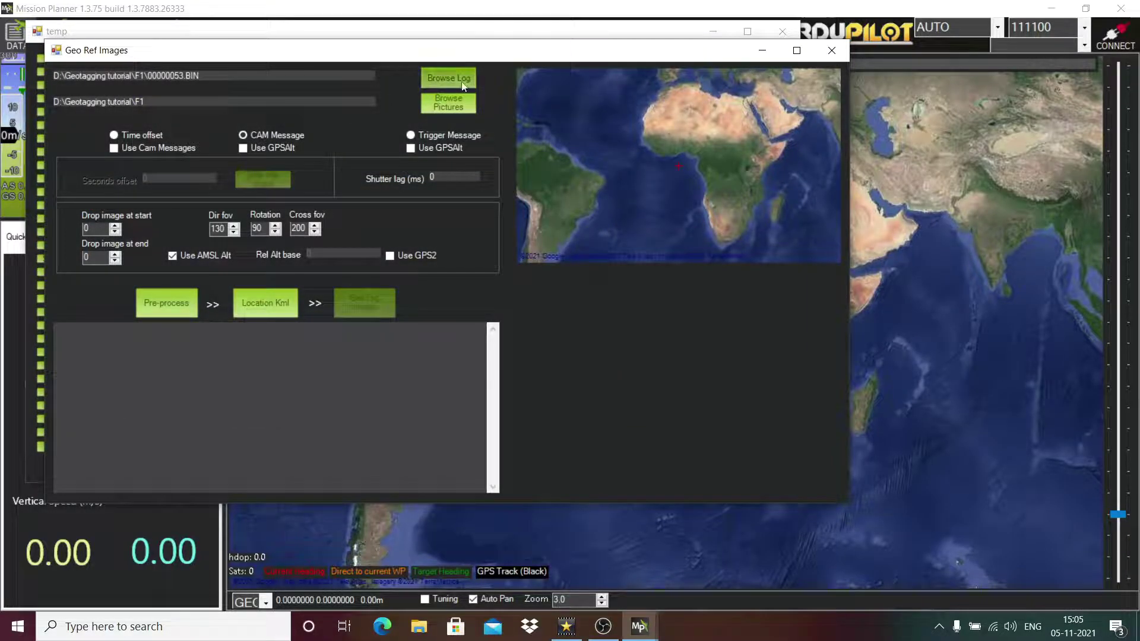
Step: Set the picture folder to D:\Geotagging tutorial\F1
click(454, 103)
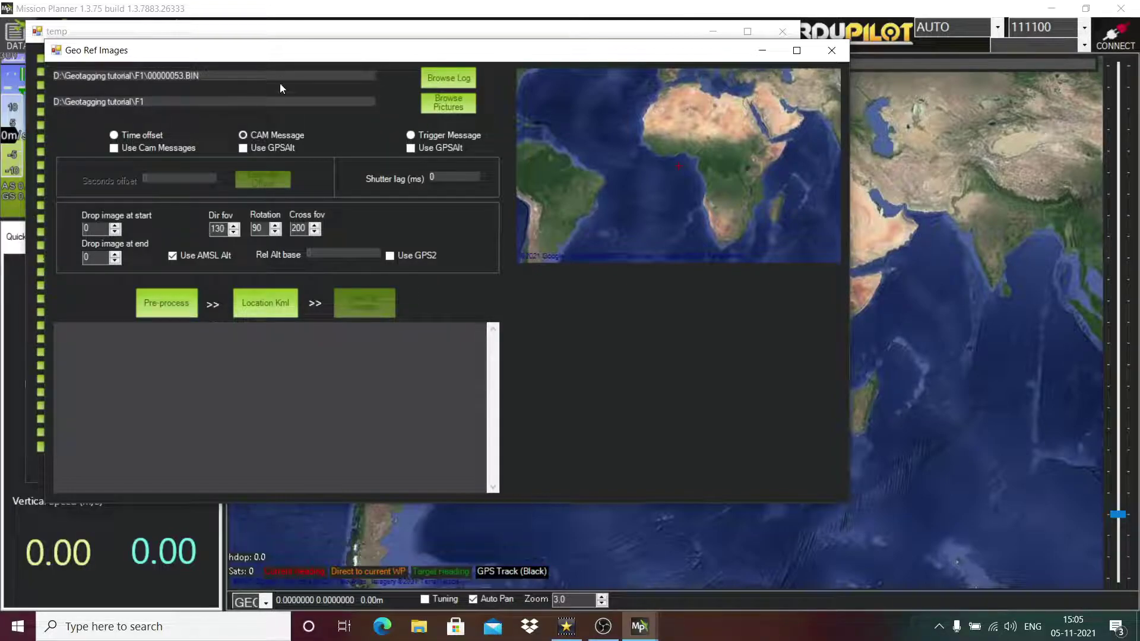
click(445, 105)
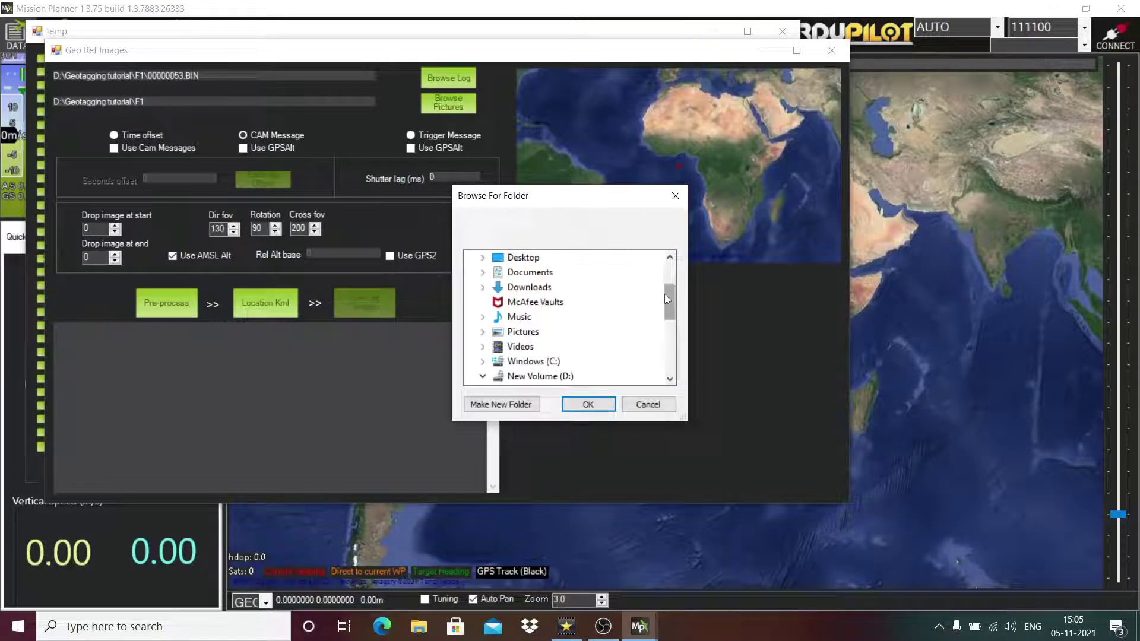
drag(668, 295, 672, 322)
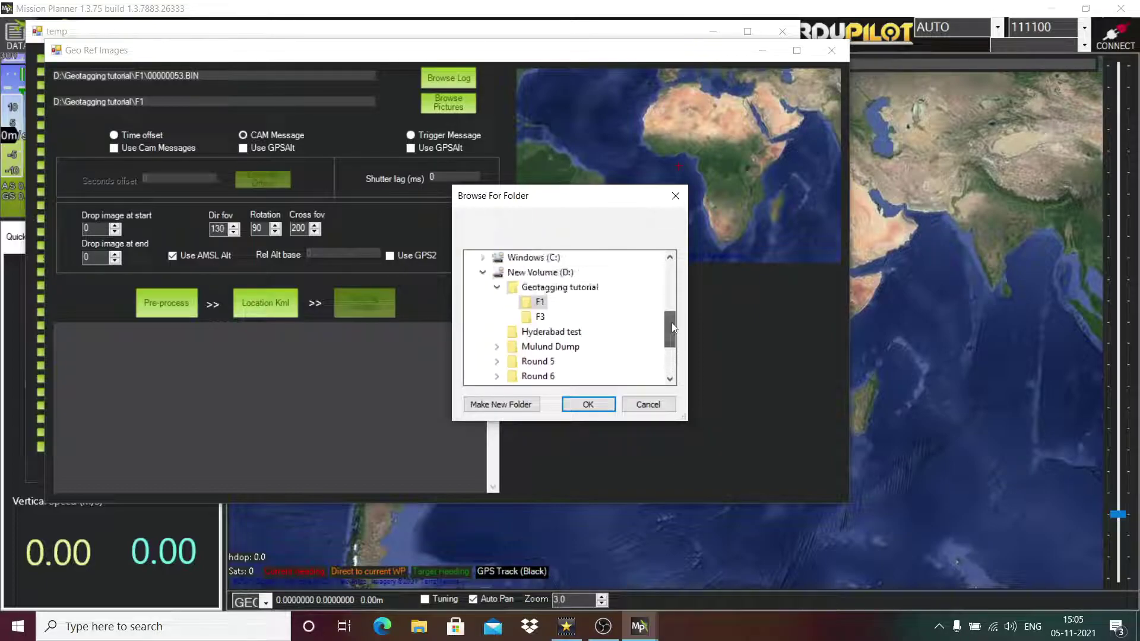
click(538, 304)
click(596, 405)
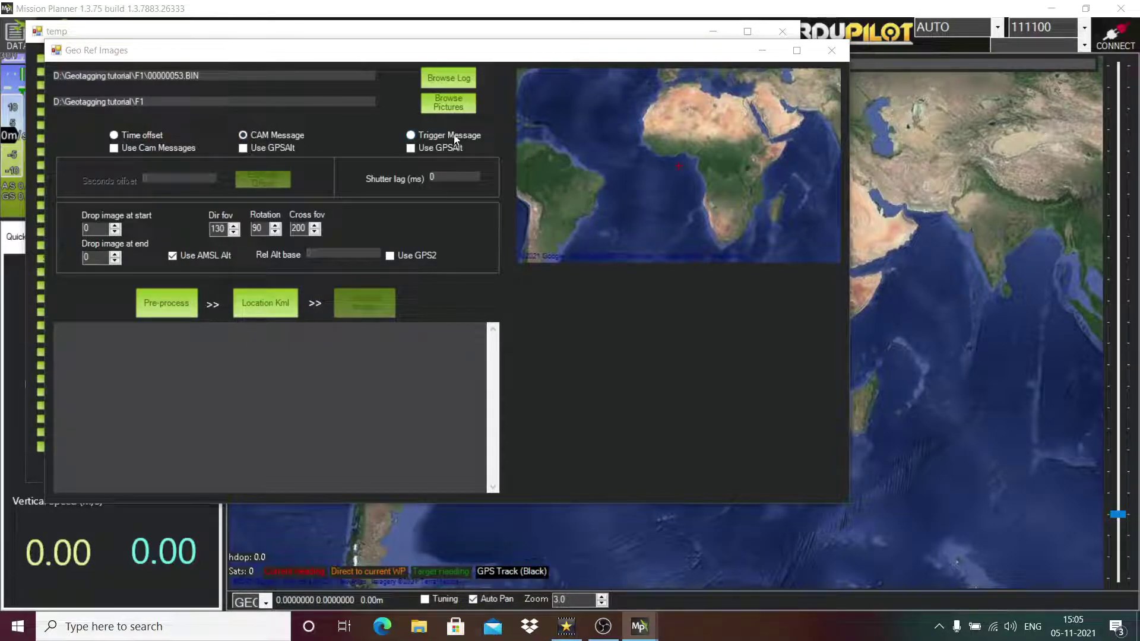
Step: Pre-process in Trigger Message mode, yielding 1580 trigger messages against 1564 images
click(410, 136)
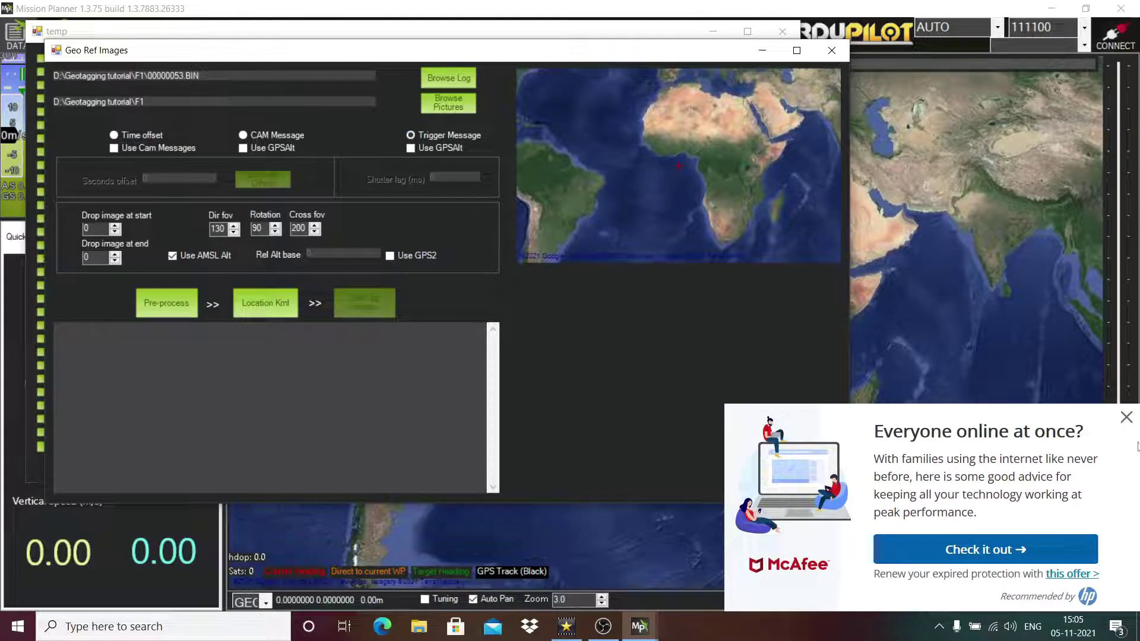
click(1127, 417)
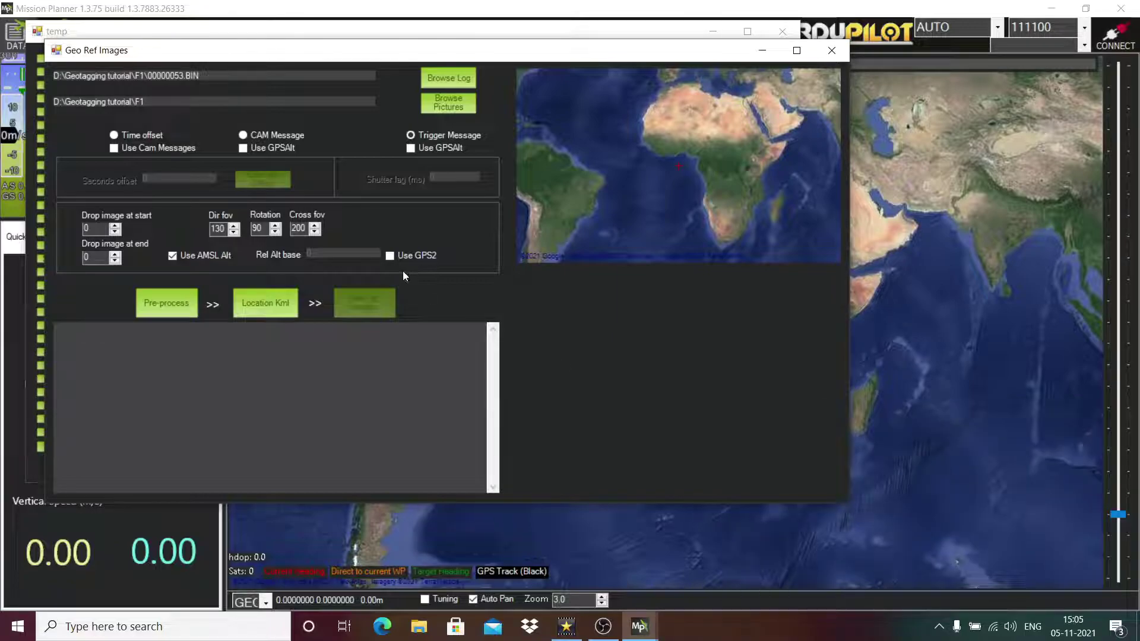
click(172, 308)
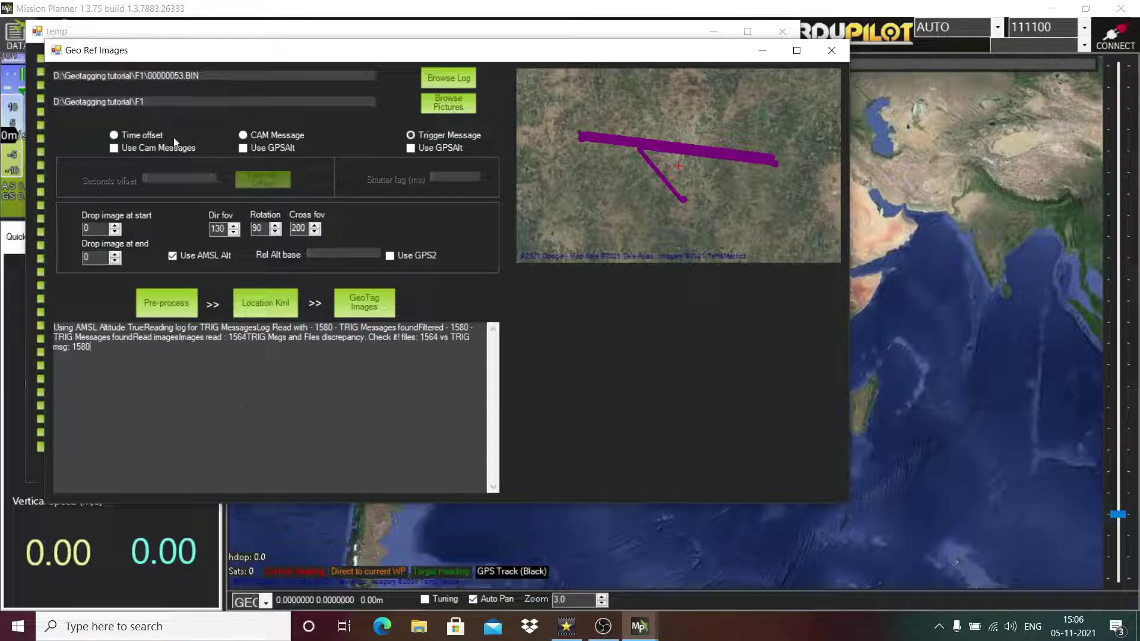
Step: Switch matching to Time offset mode, estimating an offset near 19657.025 seconds
click(115, 138)
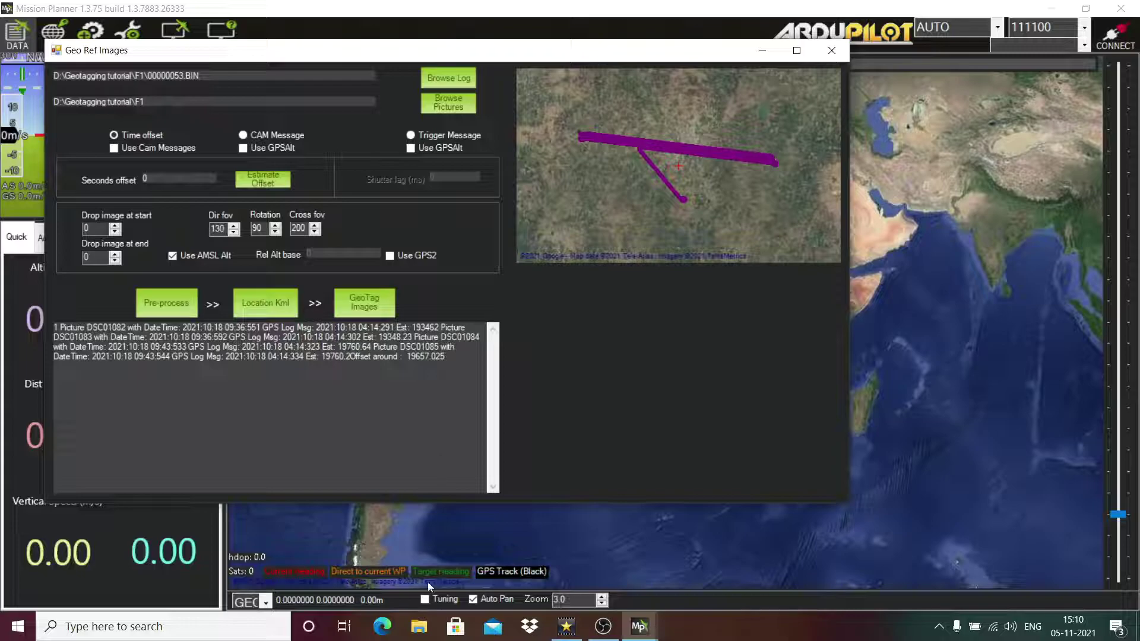
Step: Browse File Explorer to D:\Geotagging tutorial\F1 and check the photos' capture times
click(419, 636)
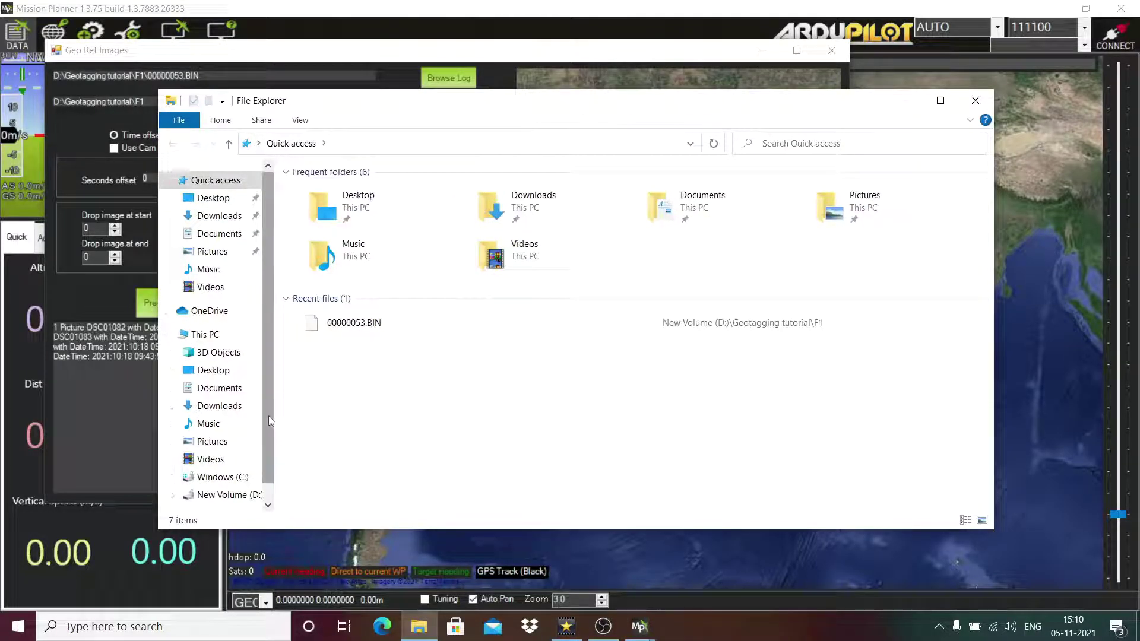
scroll(268, 416, down, 1)
click(238, 469)
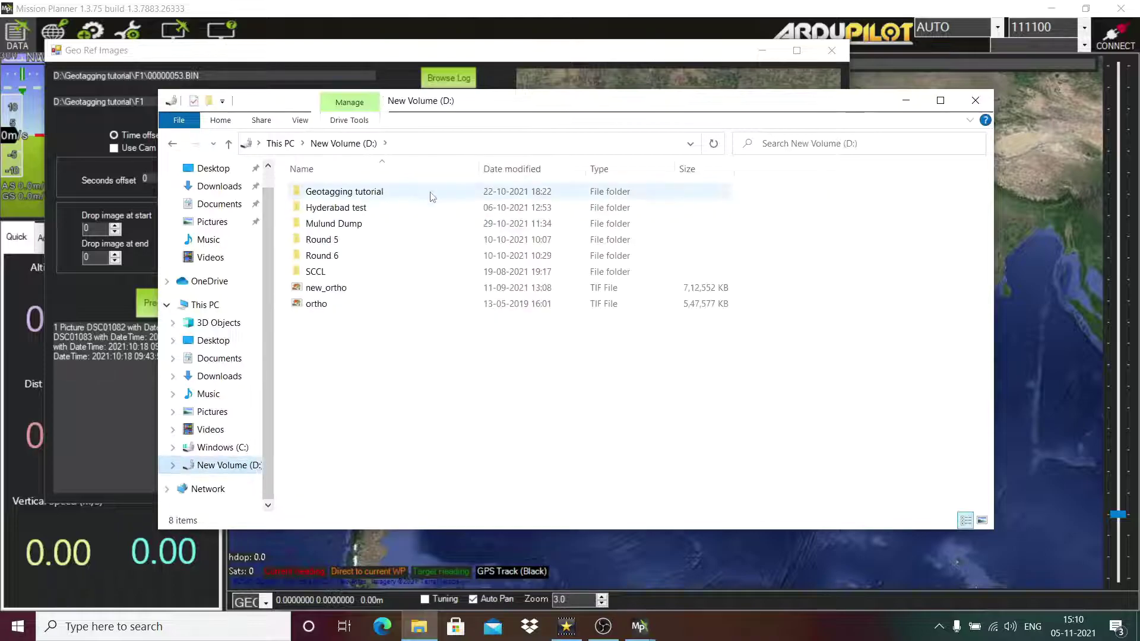
double_click(385, 193)
double_click(351, 197)
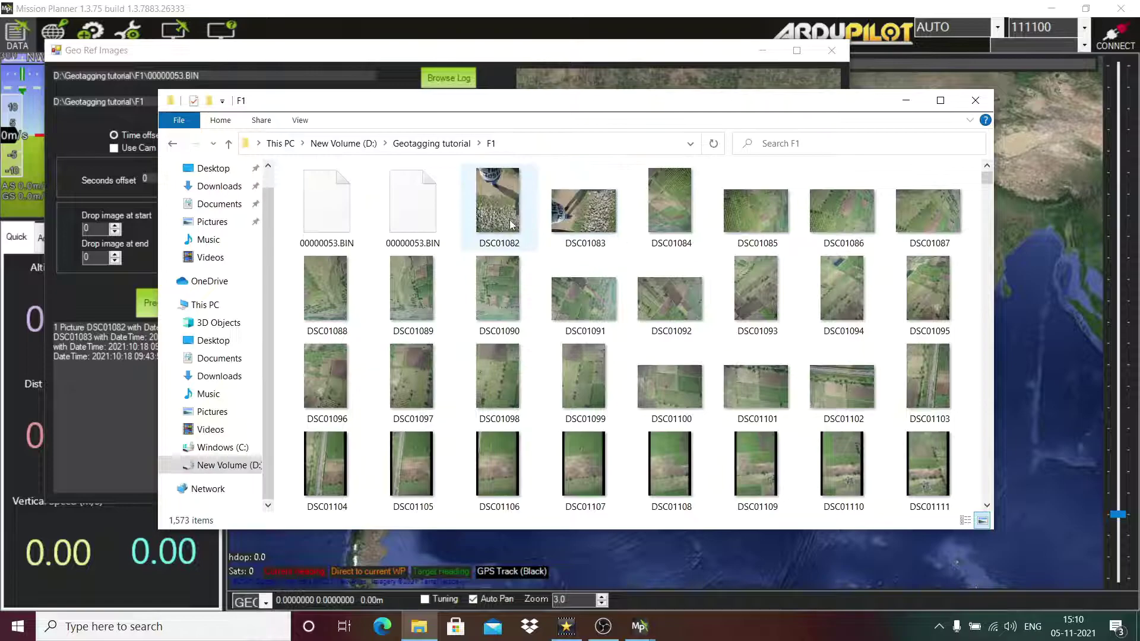
mouse_move(592, 226)
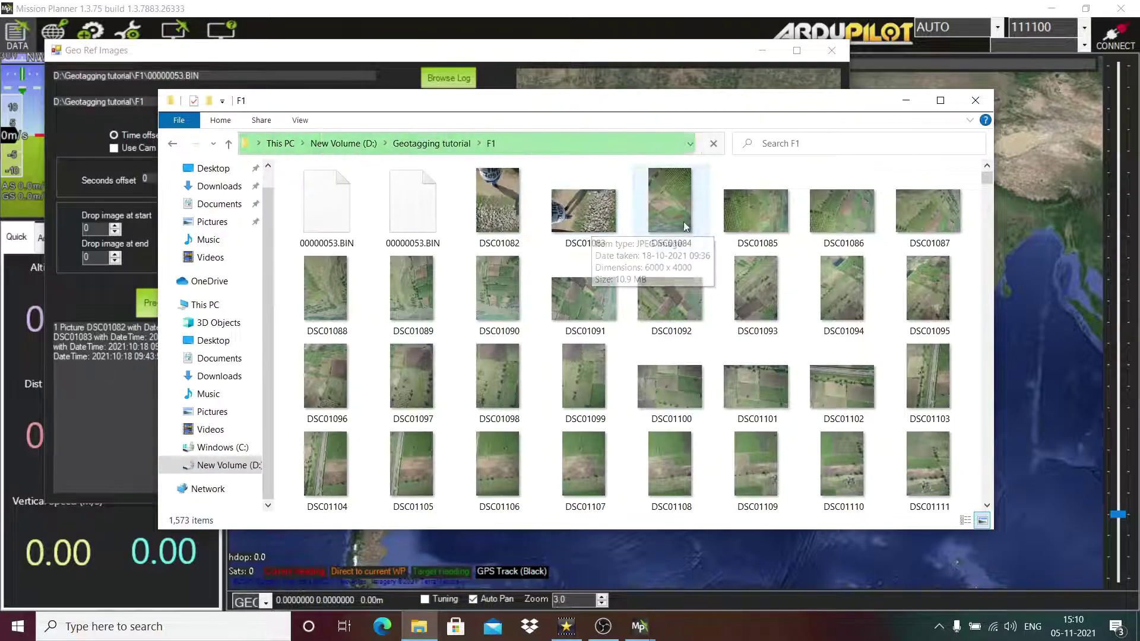
mouse_move(685, 222)
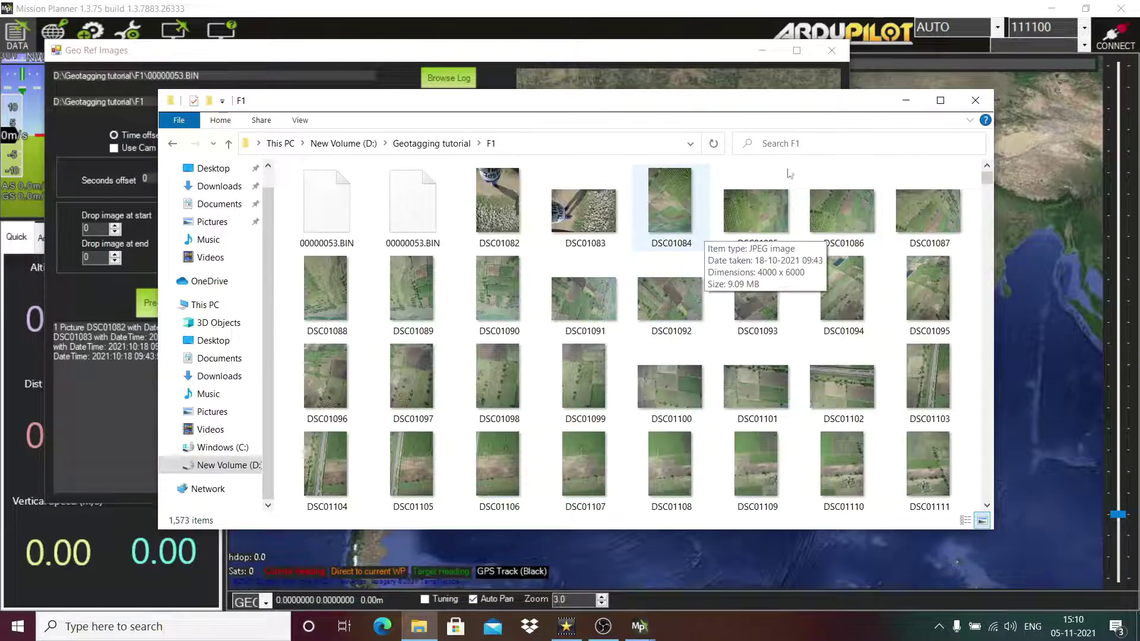
Step: Paste 19760.64 as the Seconds offset, recalculate, and pre-process with it
click(909, 99)
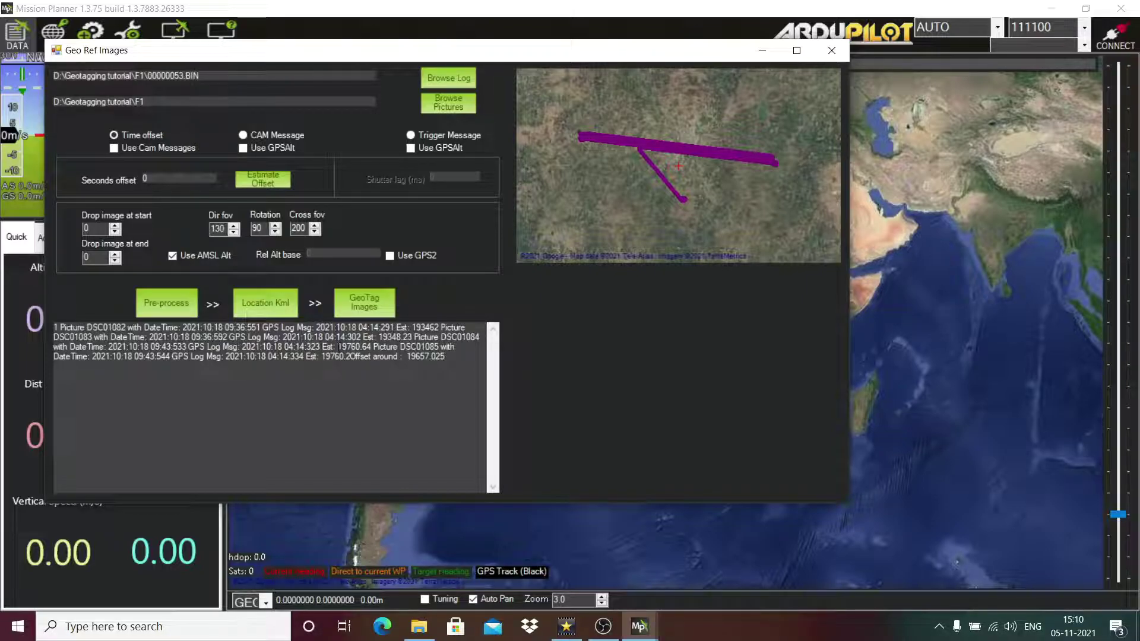
drag(339, 347, 369, 347)
click(178, 178)
key(BackSpace)
text(19760.64)
click(263, 178)
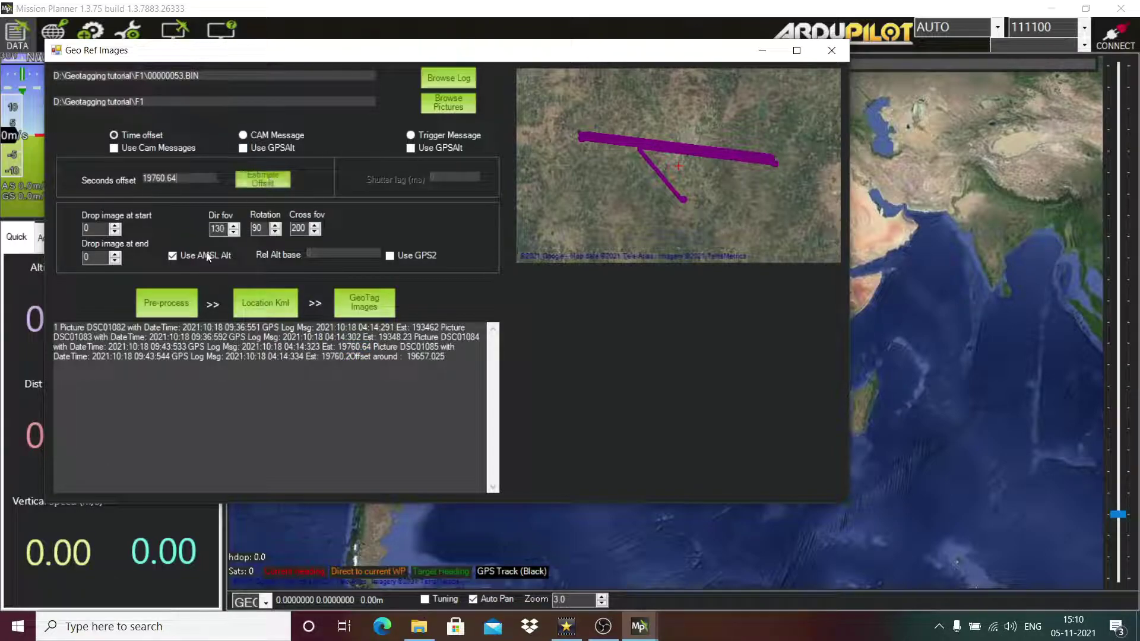
click(144, 308)
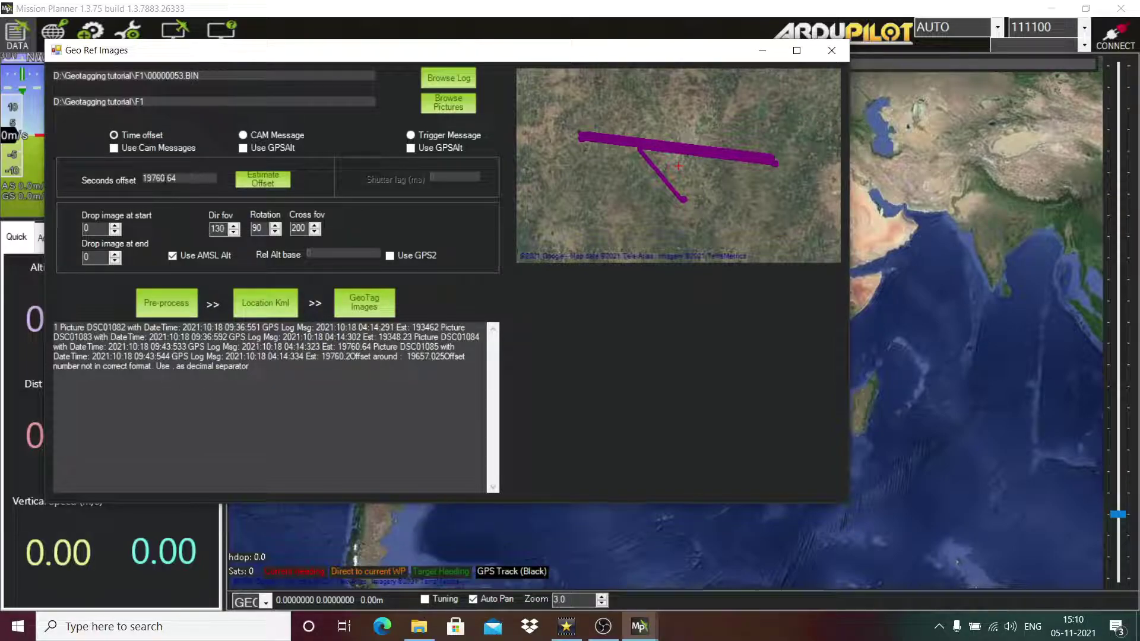
Step: Retype the offset's decimal part as .64 so it reads 19760.64
click(169, 178)
key(Delete)
key(Delete)
key(BackSpace)
text(.64)
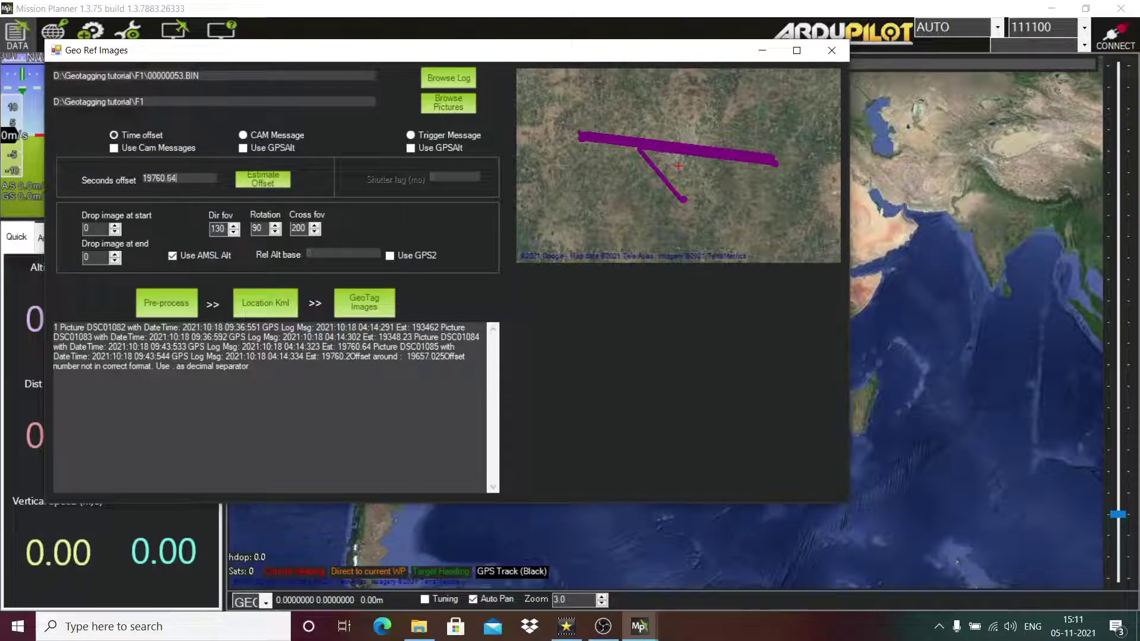
Step: Pre-process the photos with the 19760.64 offset, placing each along the flight track
click(162, 298)
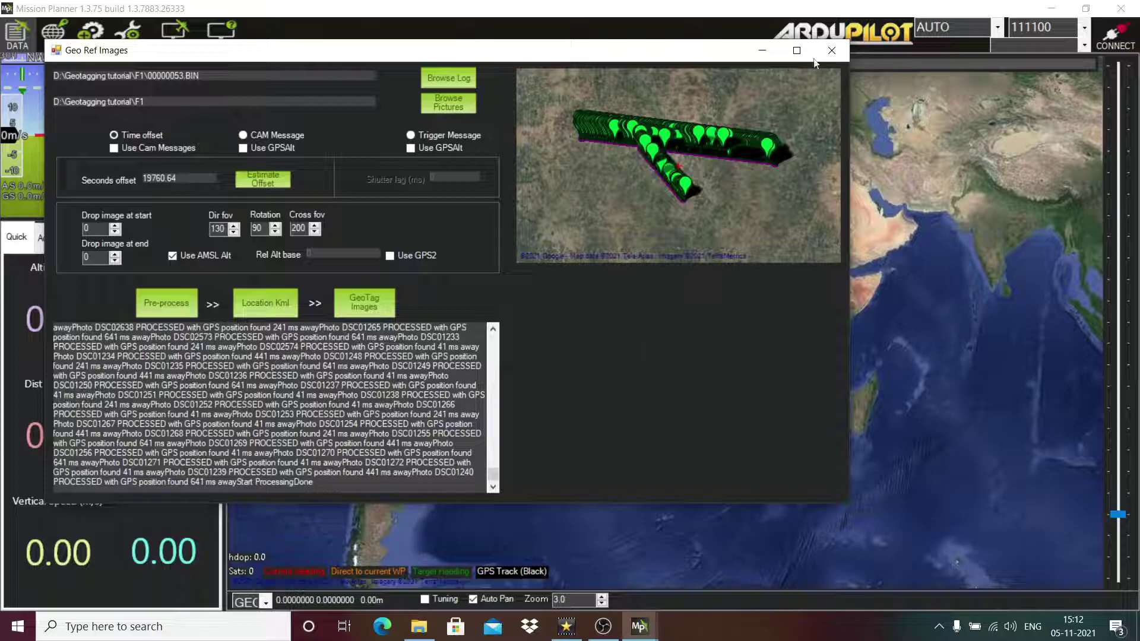
Step: Maximize the Geo Ref Images window and zoom the map onto the photo markers
click(797, 50)
mouse_move(706, 166)
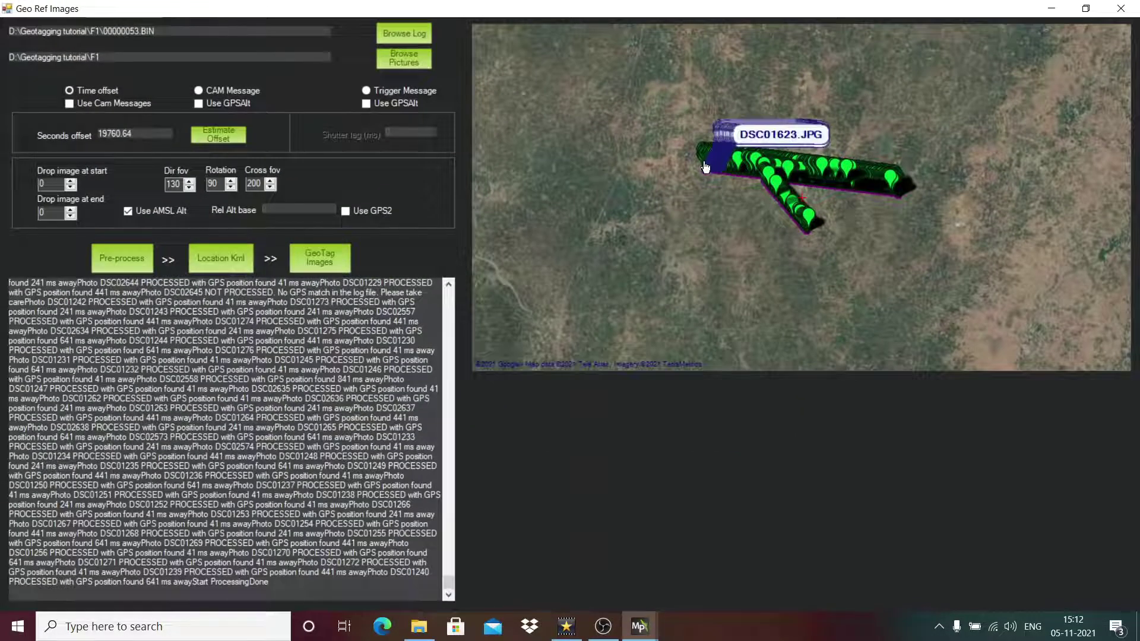
scroll(704, 169, up, 3)
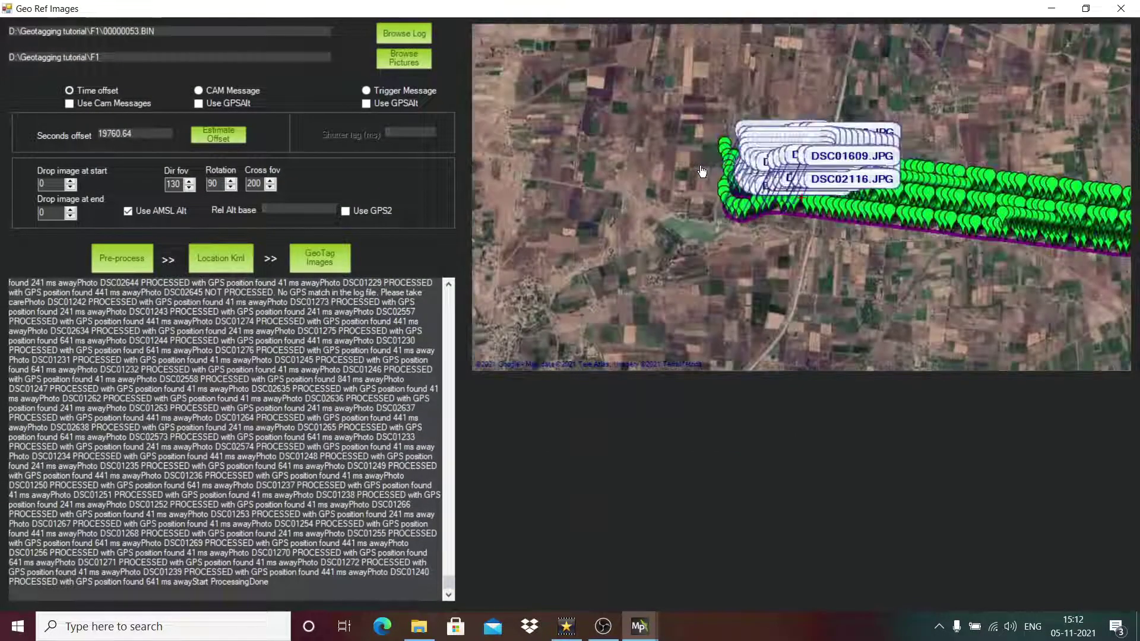
scroll(701, 172, down, 2)
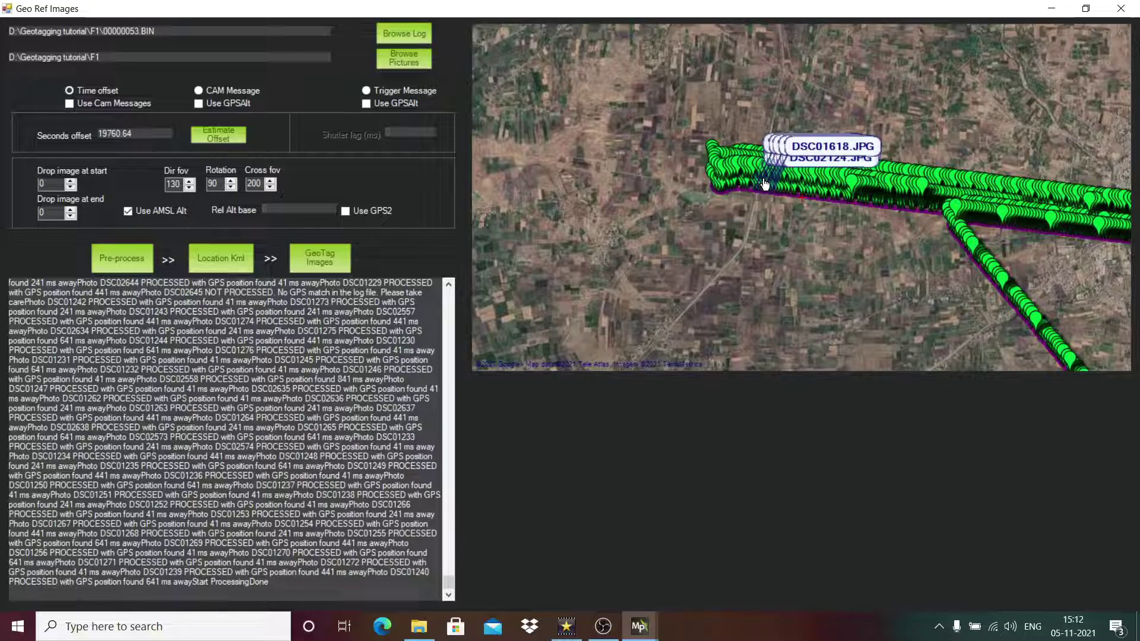
scroll(764, 184, up, 3)
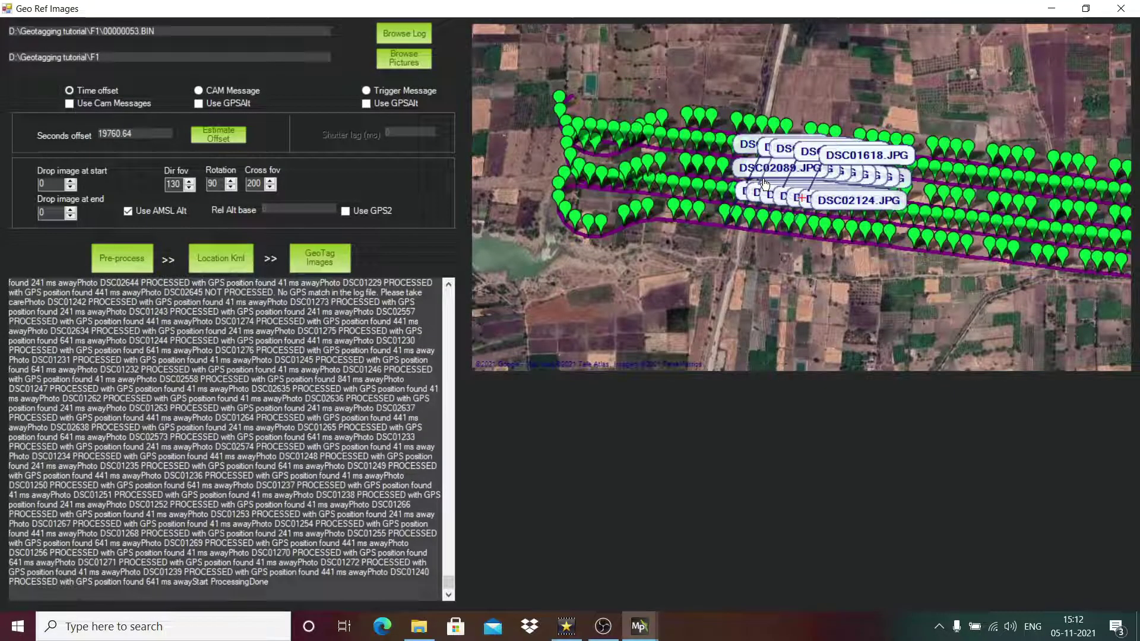
scroll(765, 184, up, 1)
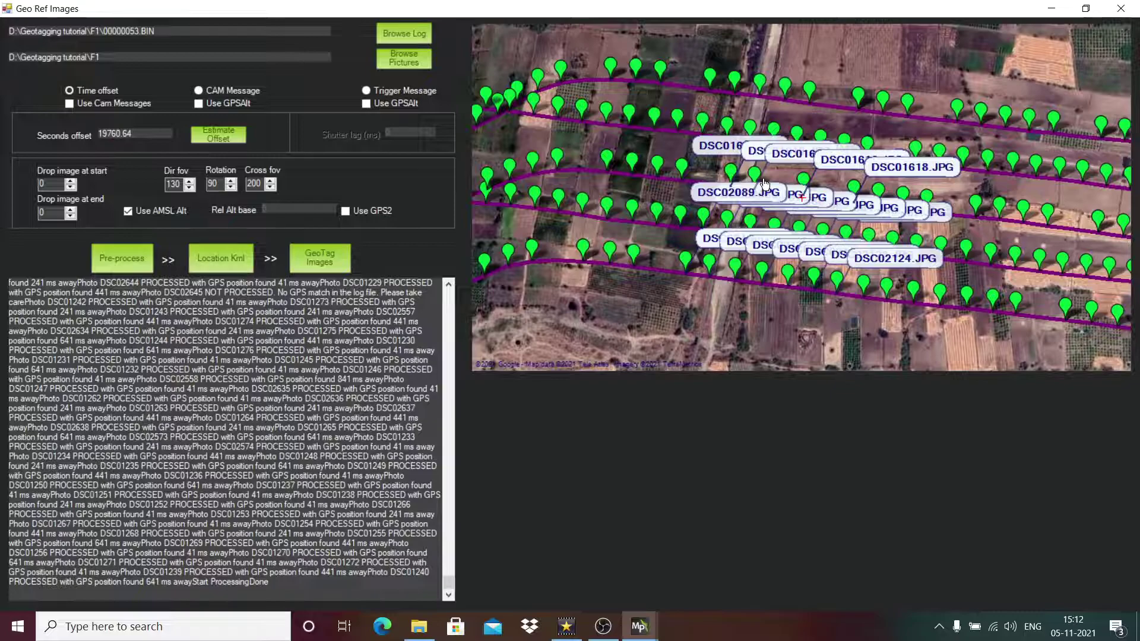
scroll(765, 185, up, 1)
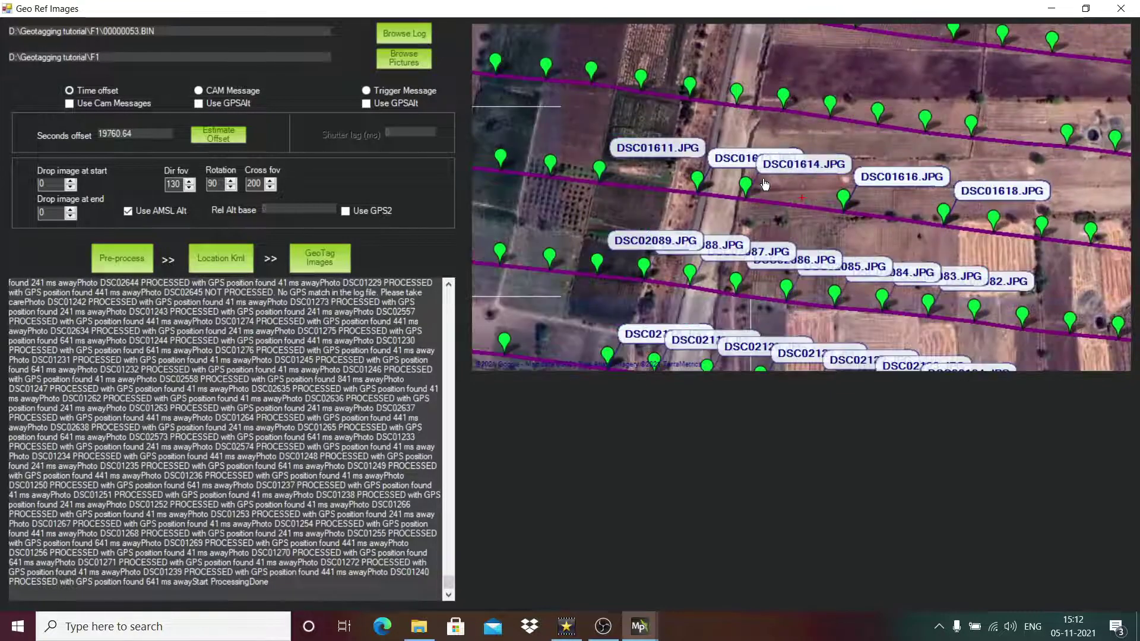
scroll(764, 185, down, 1)
scroll(765, 185, down, 1)
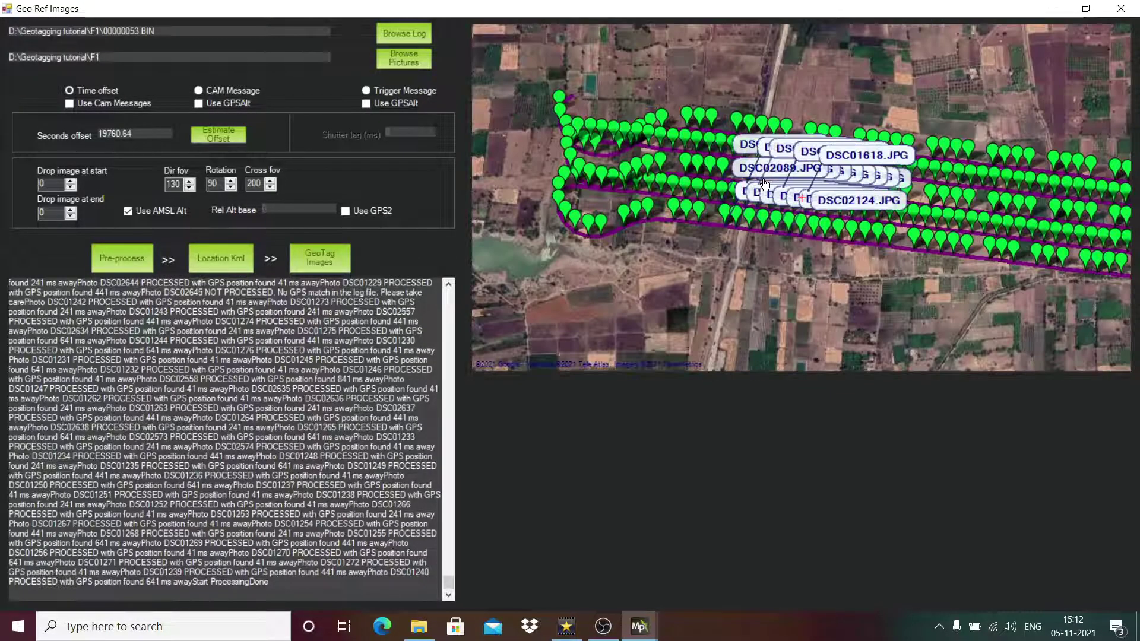
scroll(765, 185, up, 1)
scroll(765, 185, down, 1)
scroll(765, 185, up, 1)
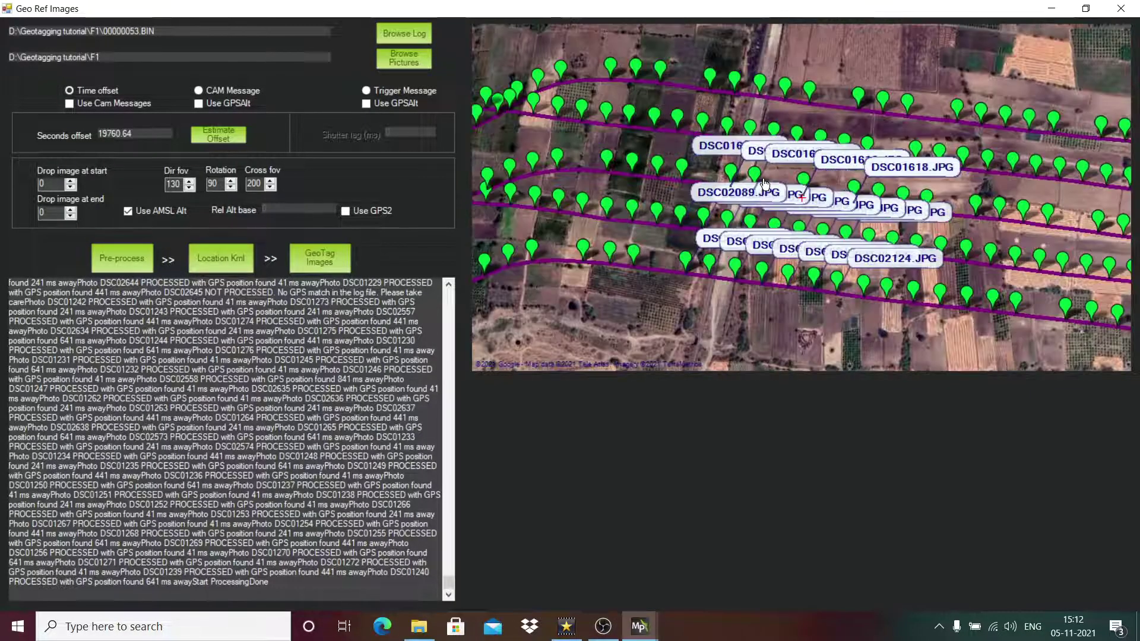
Step: Preview photos DSC01103, DSC01580, DSC02087 and DSC01114 from their map markers
click(759, 90)
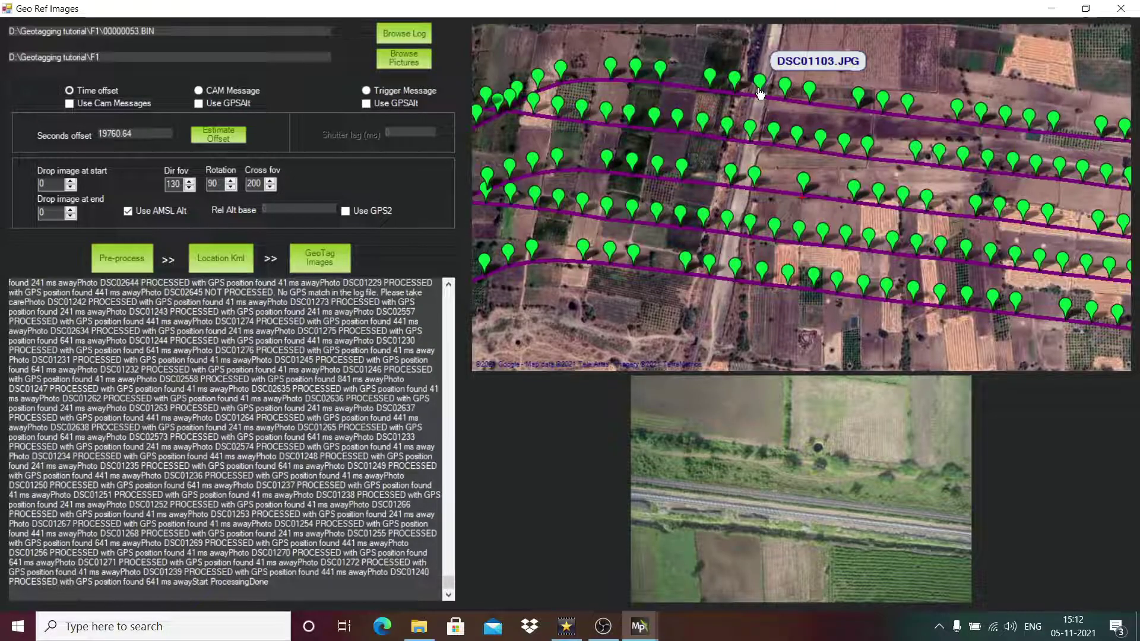
click(749, 137)
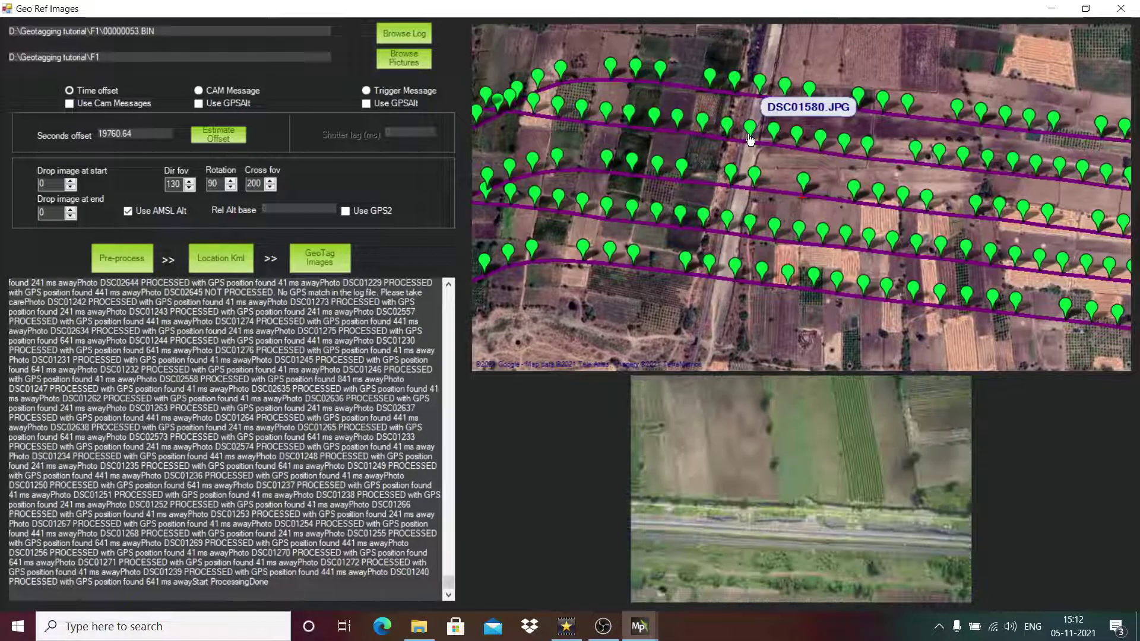
click(729, 230)
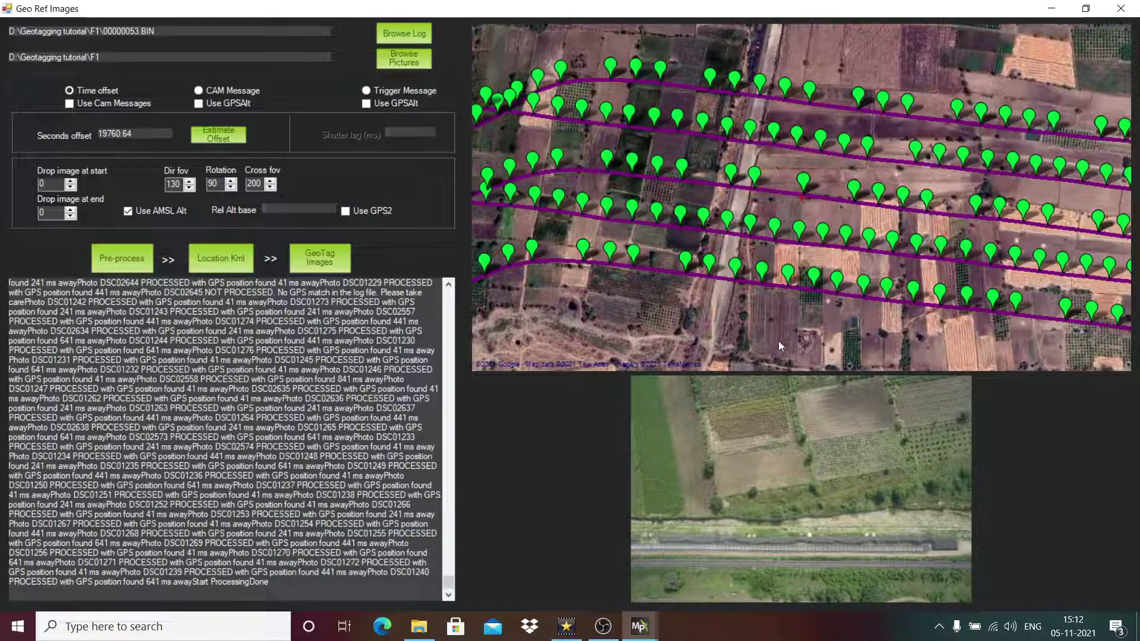
drag(778, 341, 593, 326)
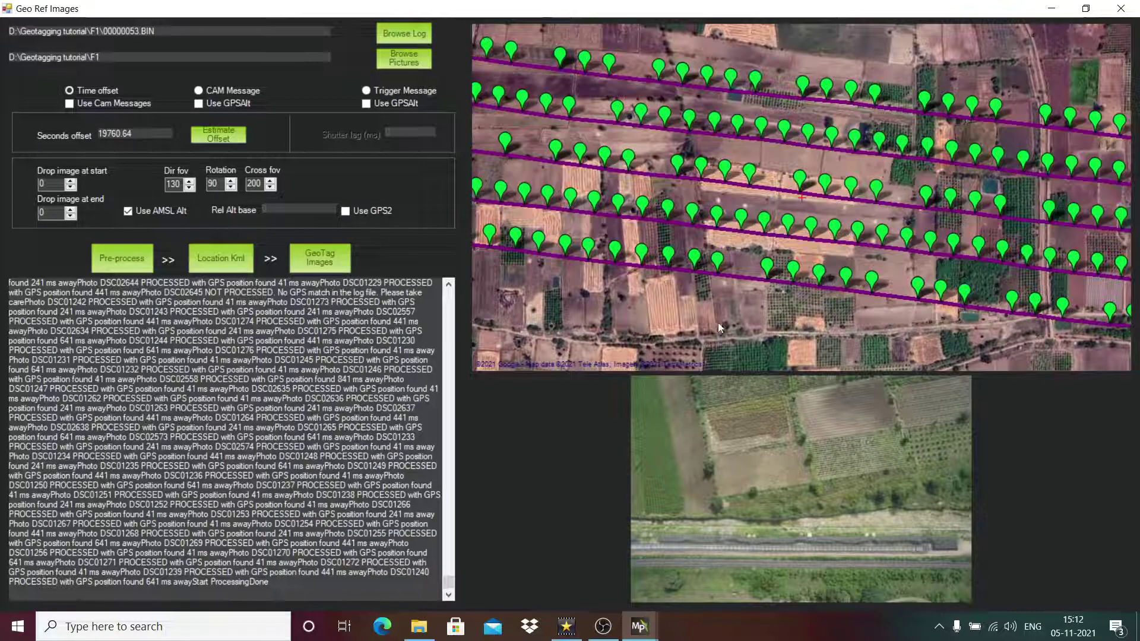
drag(719, 329, 648, 355)
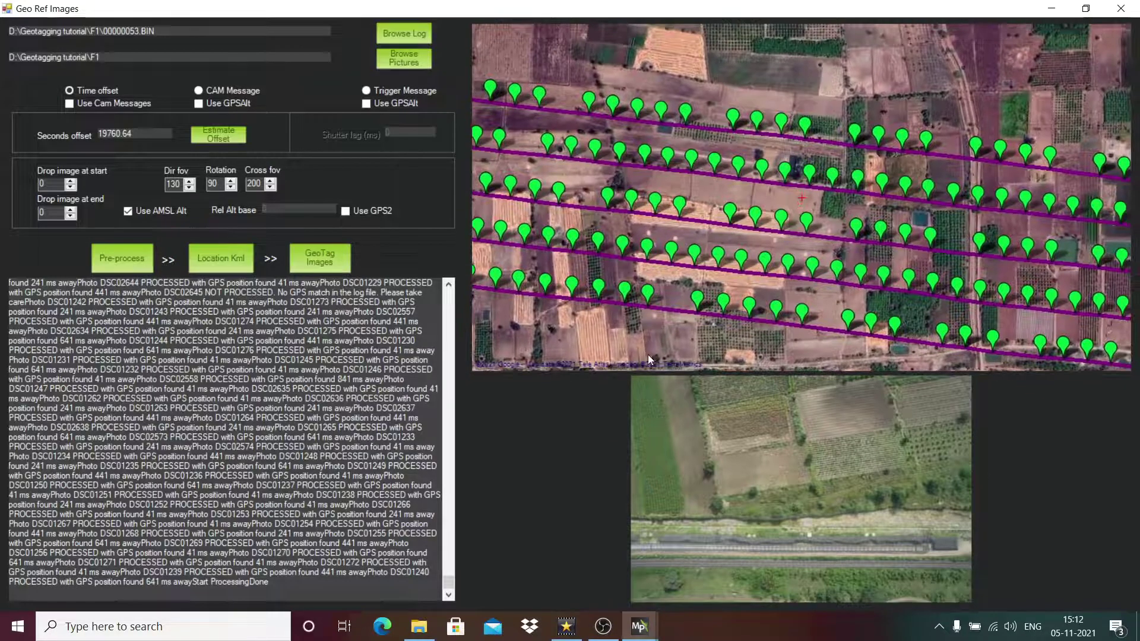
click(660, 126)
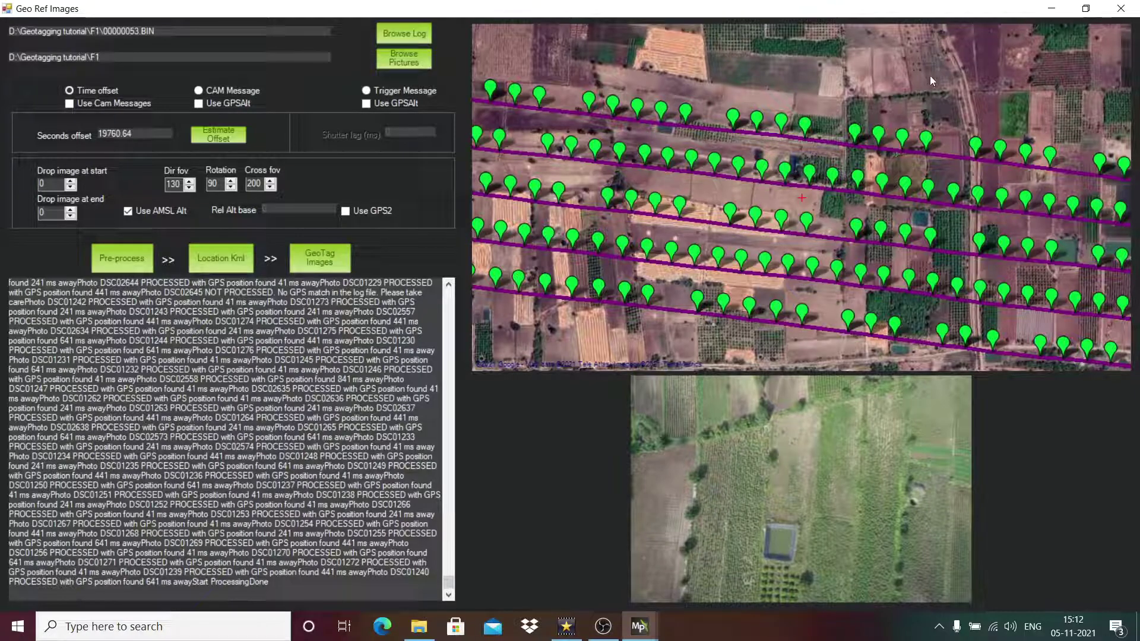
Step: Pan the map across other parts of the survey to reveal more markers
drag(930, 76, 719, 73)
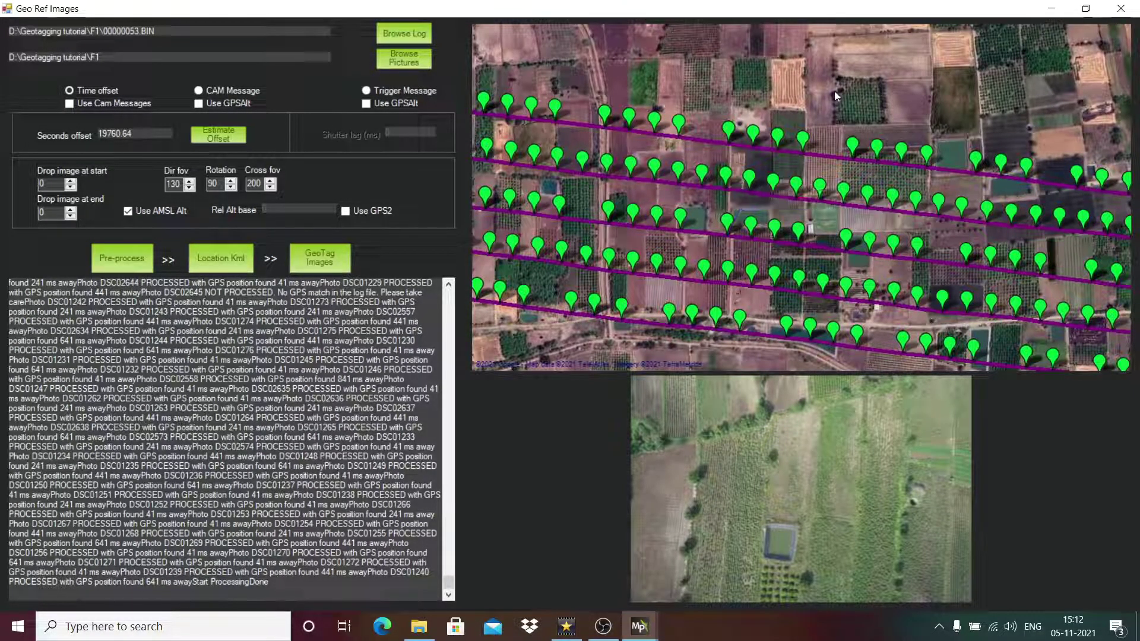
drag(882, 121, 905, 151)
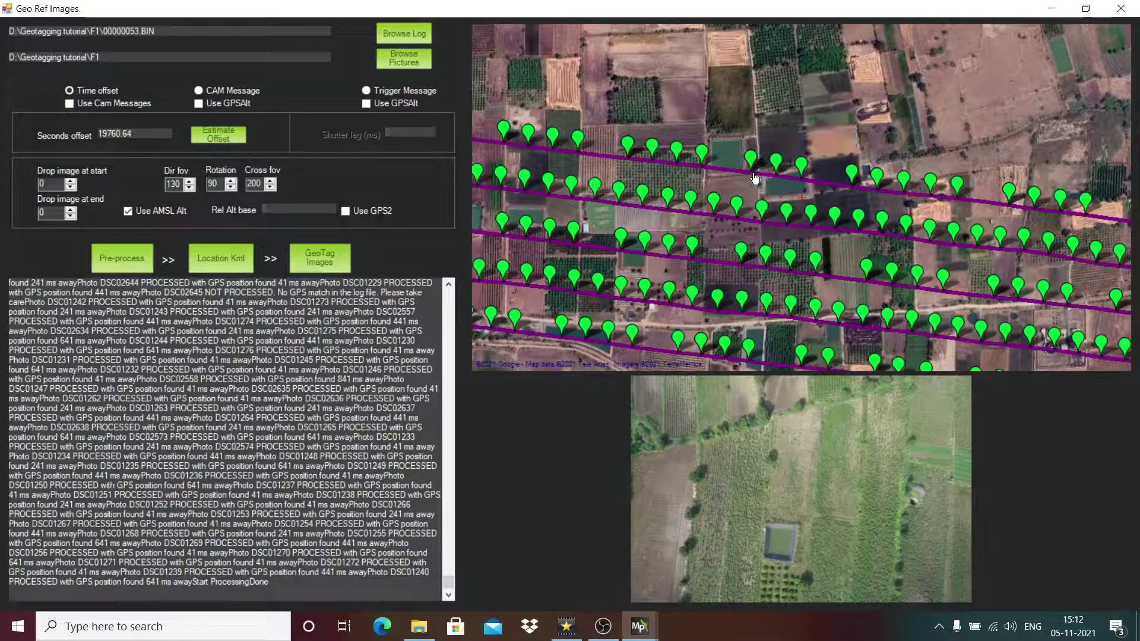
mouse_move(752, 177)
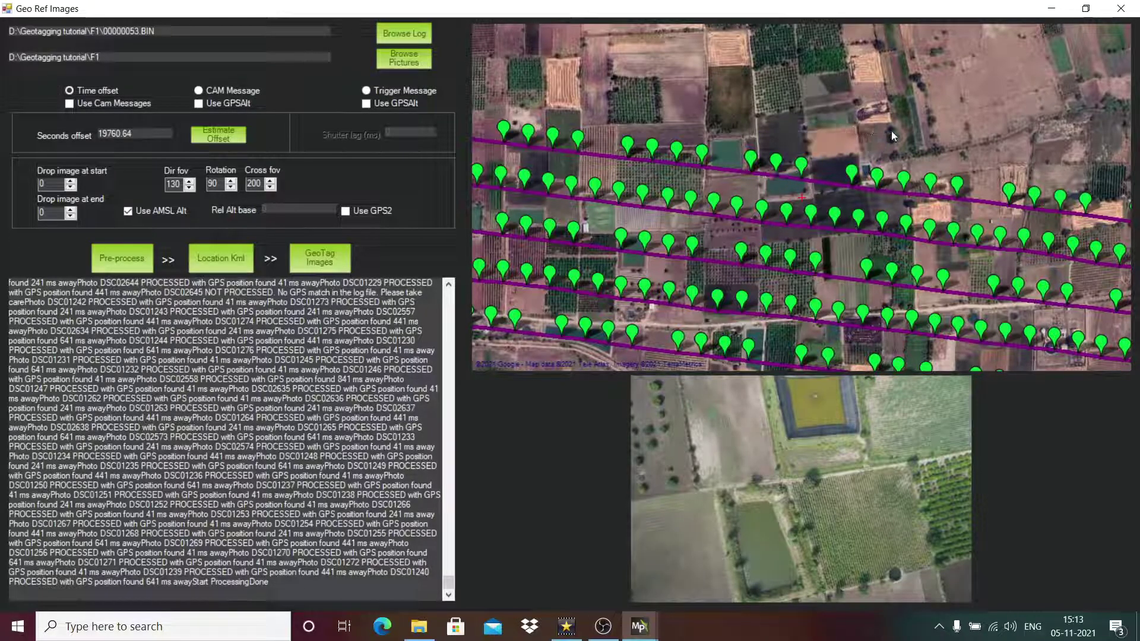
drag(892, 131, 589, 69)
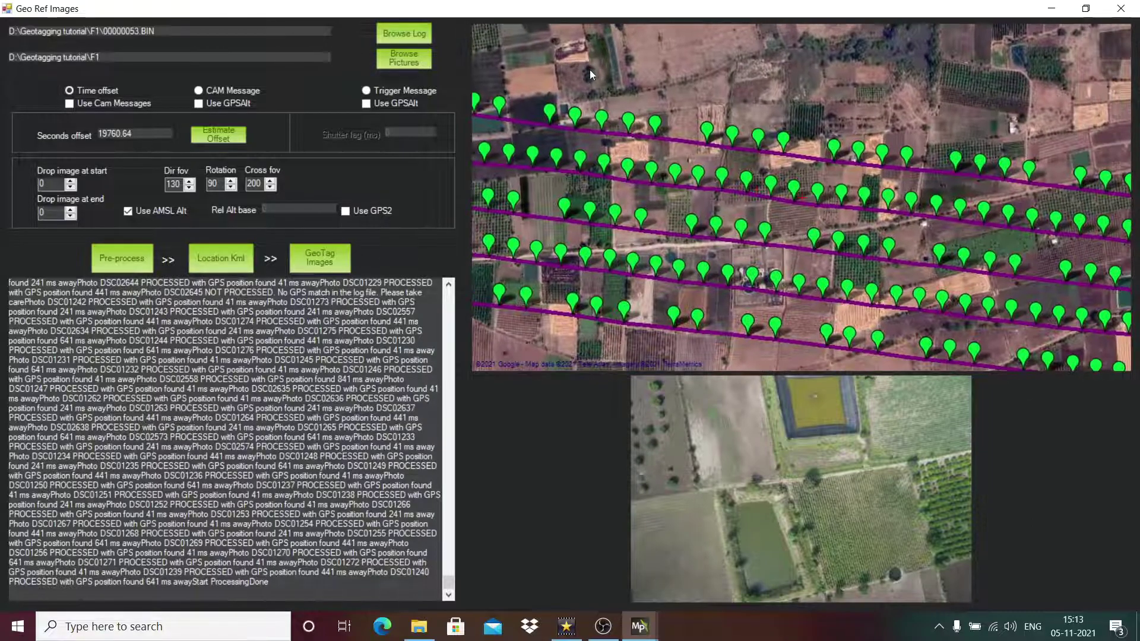
drag(895, 87, 612, 13)
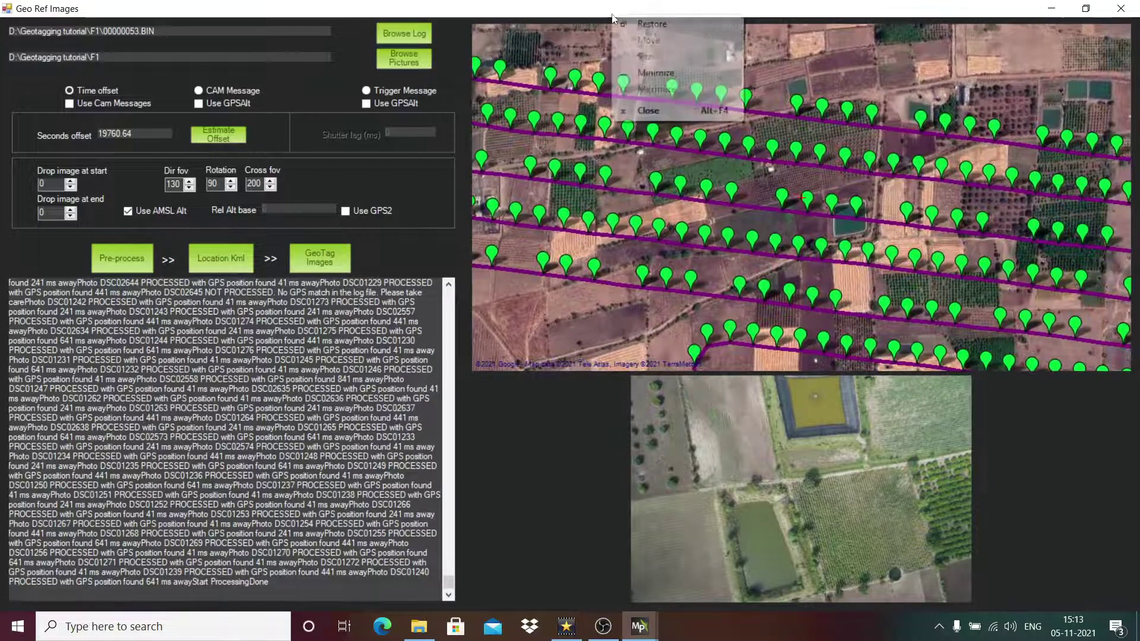
Step: Dismiss the title-bar window menu and geotag the matched photos
right_click(612, 13)
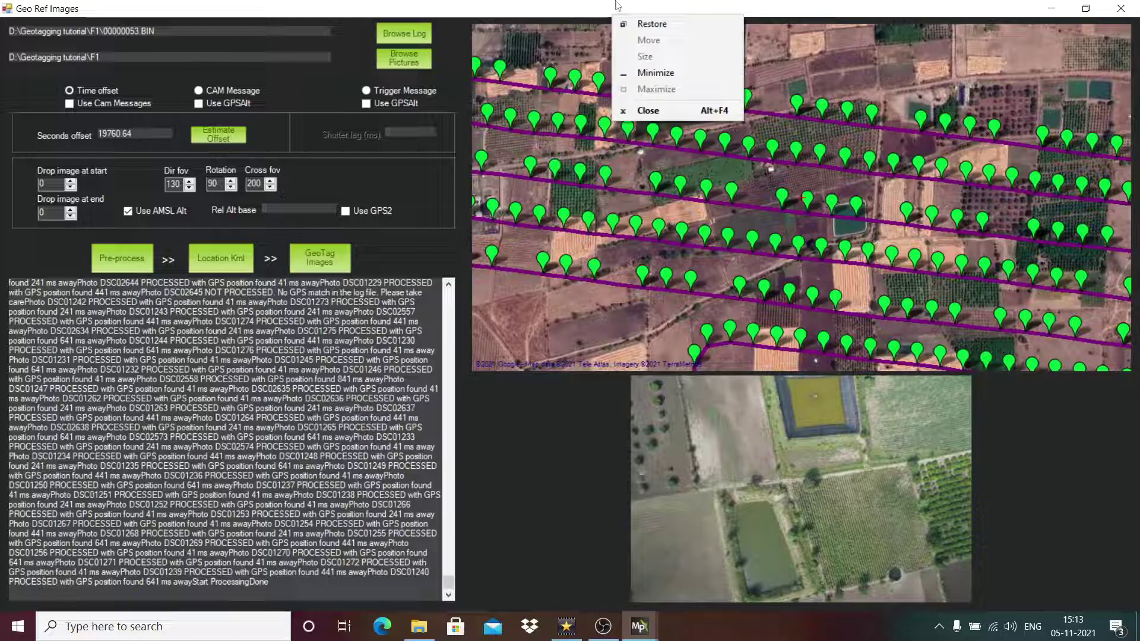
key(Escape)
click(307, 255)
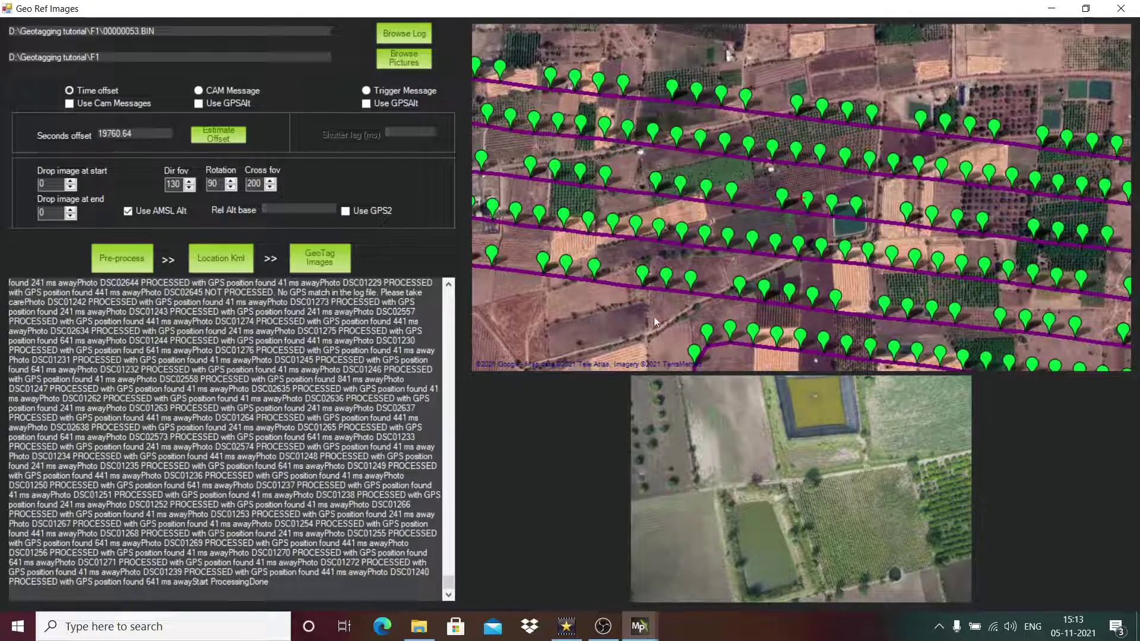
scroll(654, 316, down, 2)
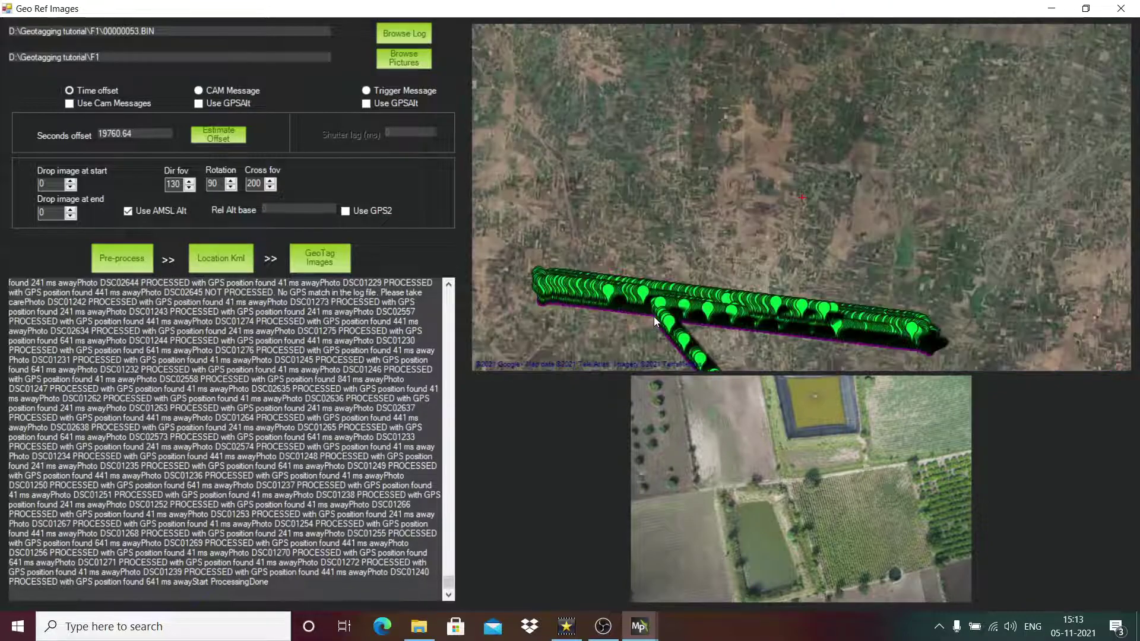
scroll(530, 287, up, 2)
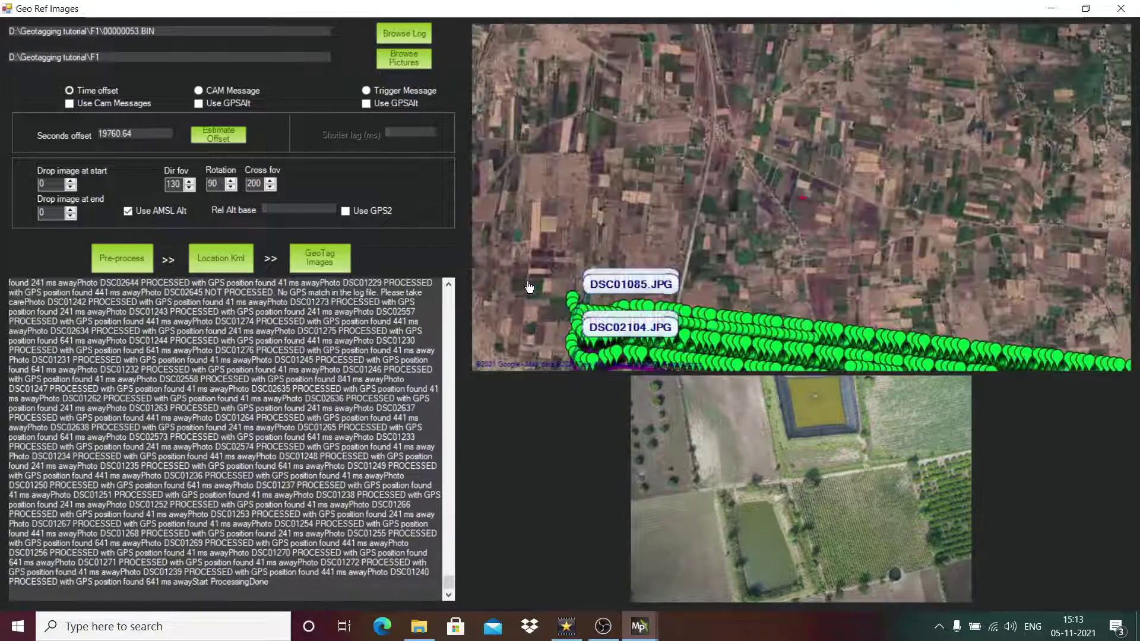
scroll(573, 323, up, 2)
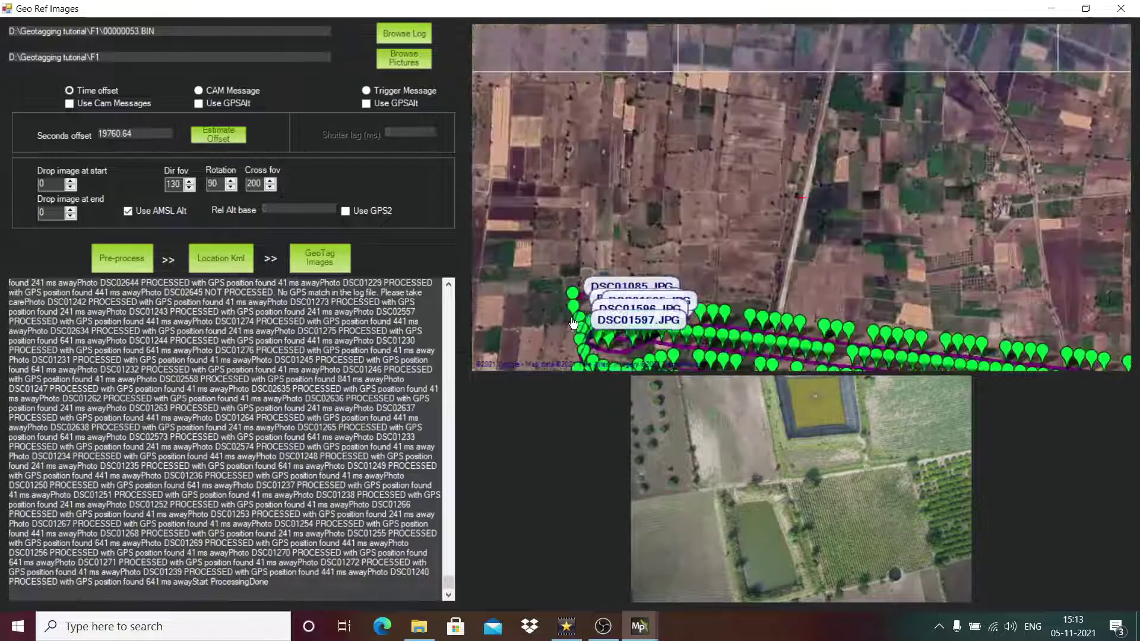
scroll(573, 323, up, 3)
scroll(573, 324, down, 1)
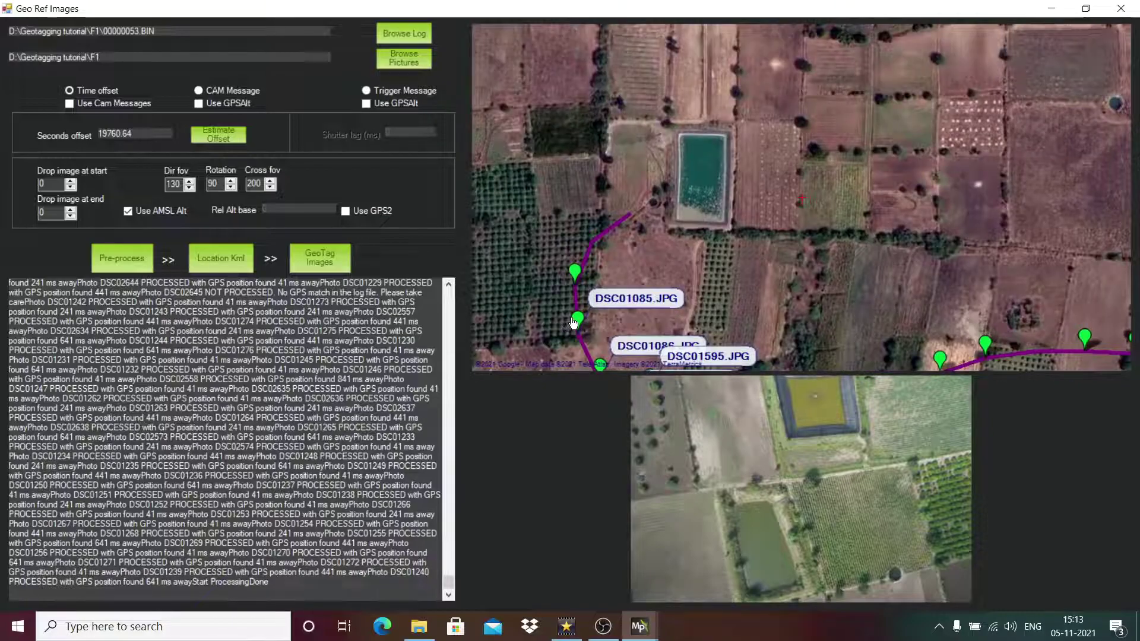
scroll(573, 324, up, 1)
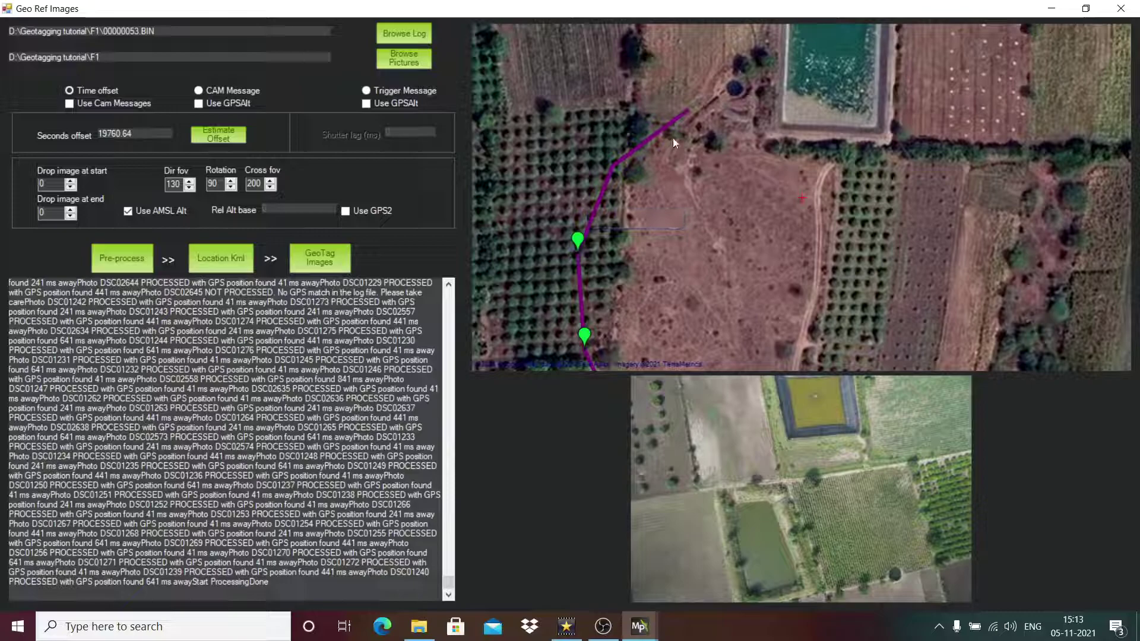
scroll(675, 197, down, 2)
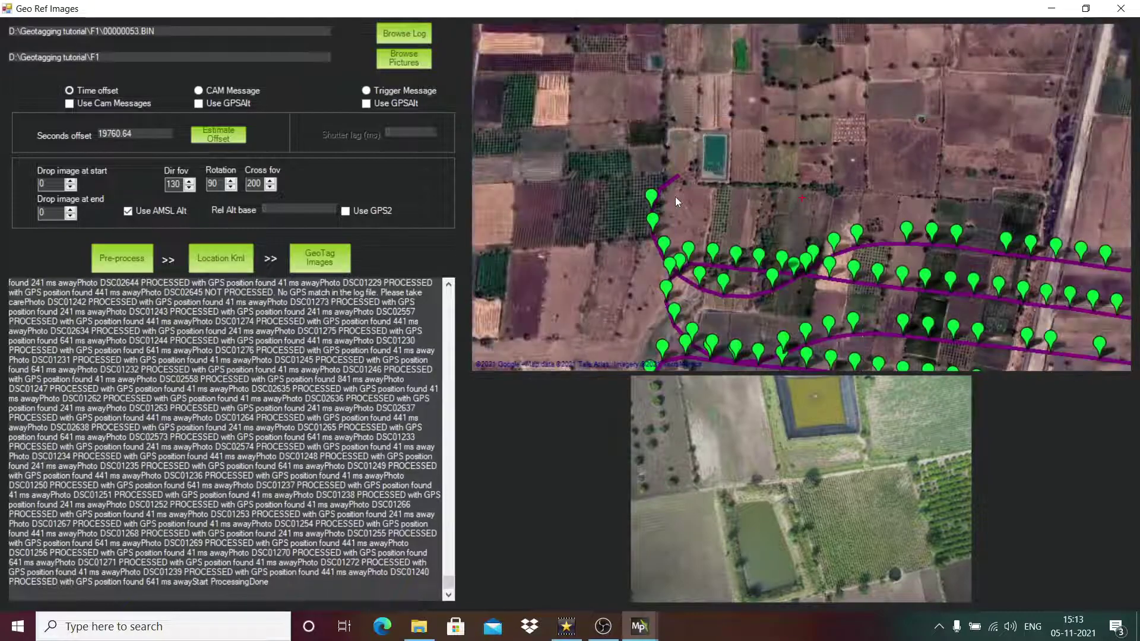
scroll(675, 197, up, 1)
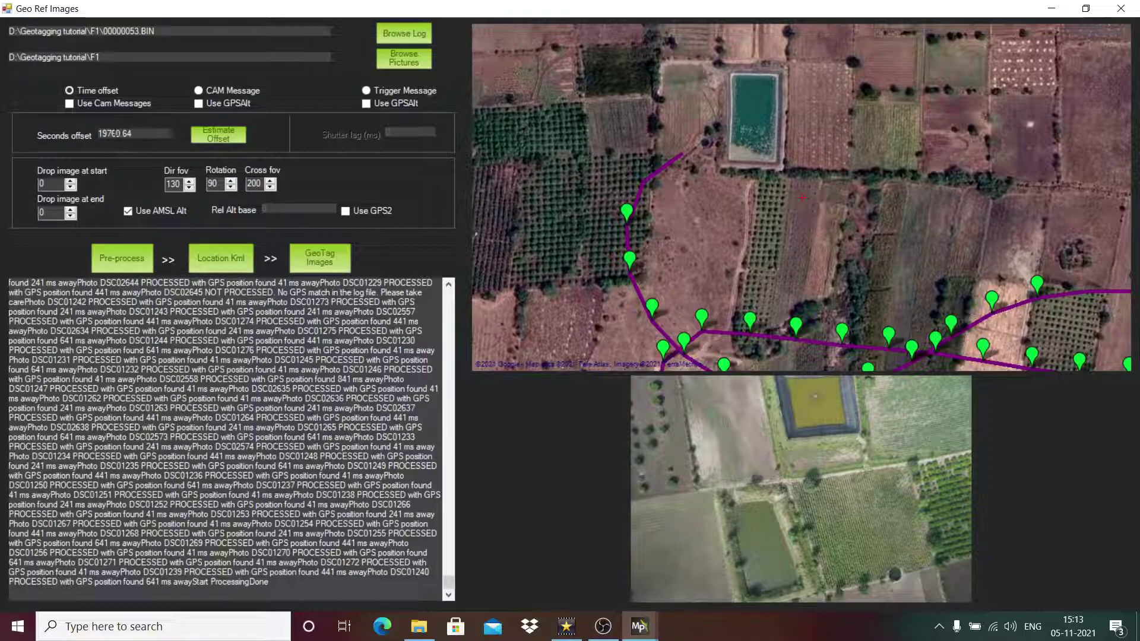
Step: Change the Seconds offset to 19750.64 and re-run pre-processing of the photos
click(115, 134)
key(BackSpace)
text(5)
click(123, 265)
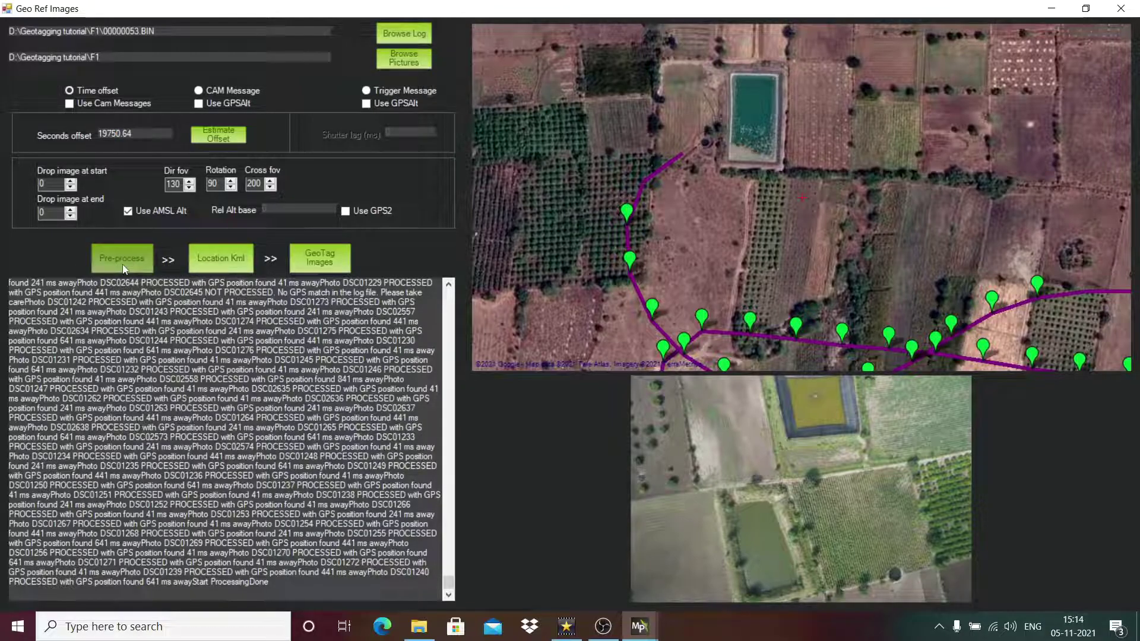
click(123, 265)
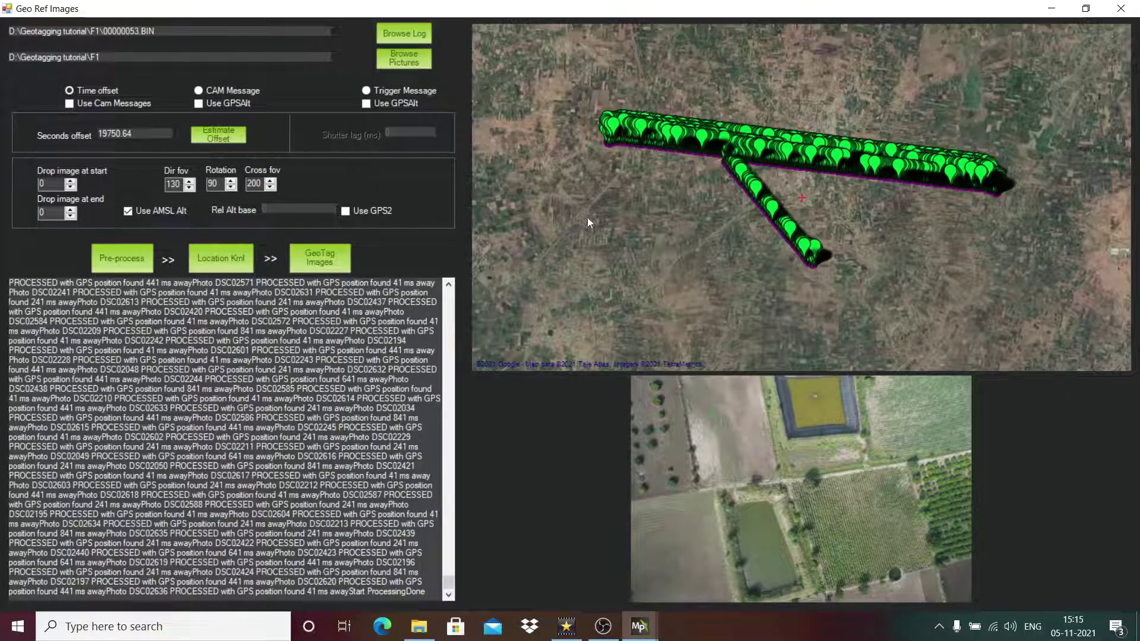
mouse_move(606, 124)
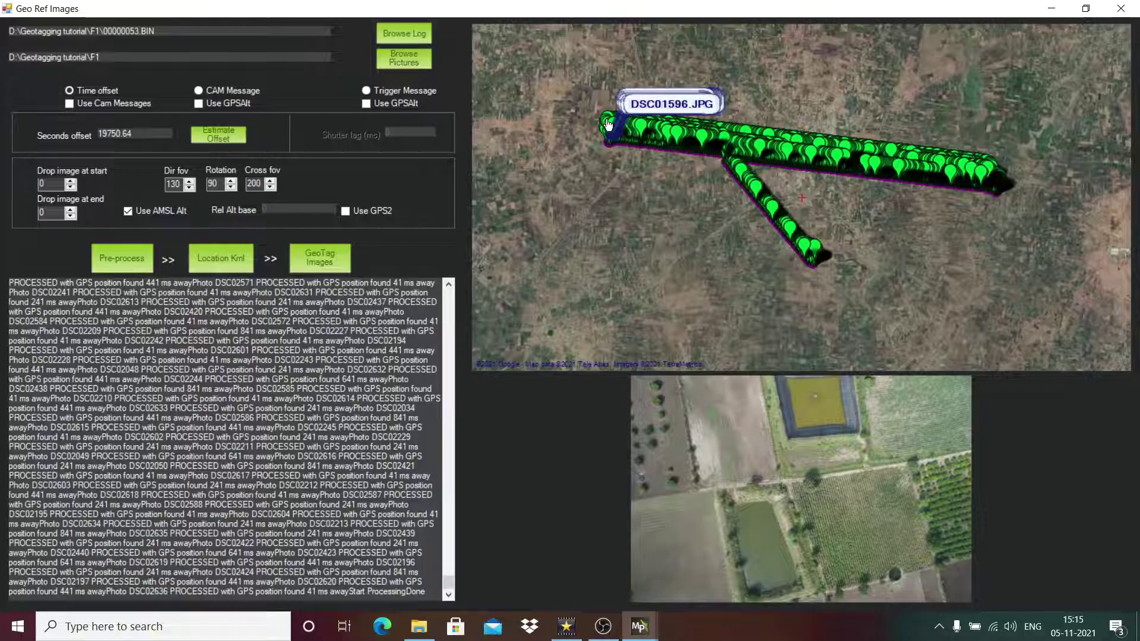
scroll(607, 125, up, 3)
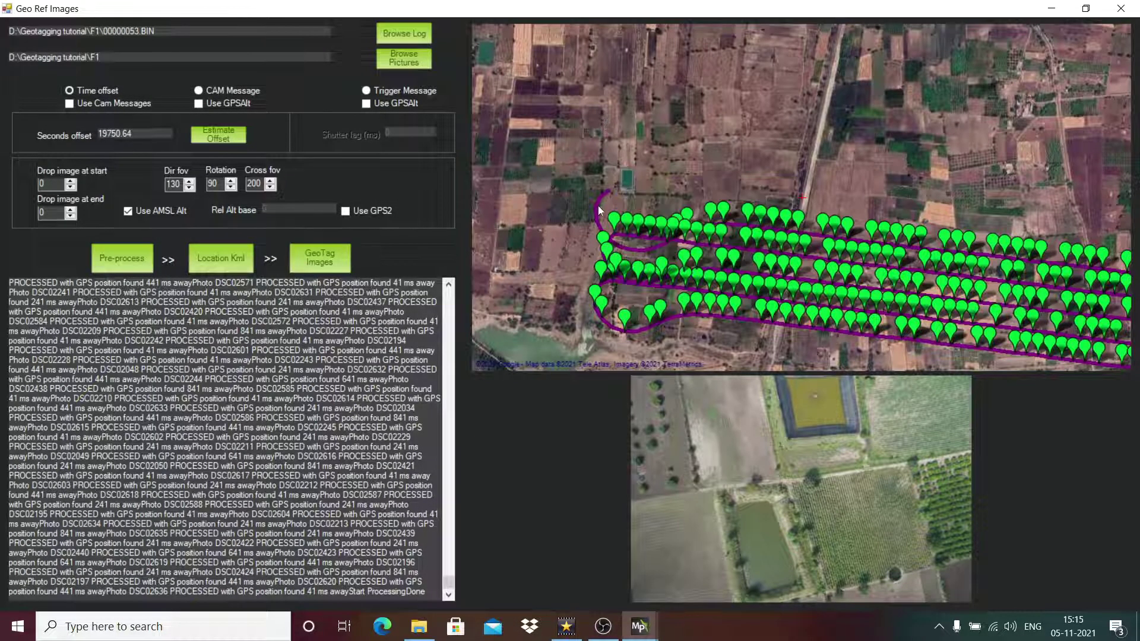
mouse_move(603, 242)
scroll(603, 242, up, 2)
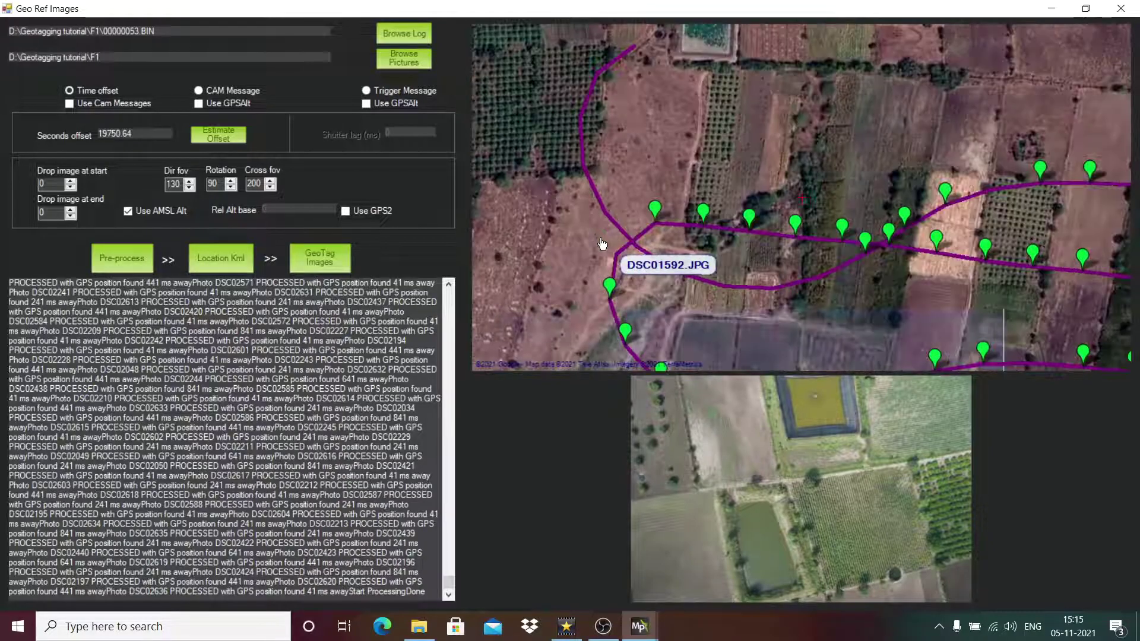
scroll(602, 243, down, 2)
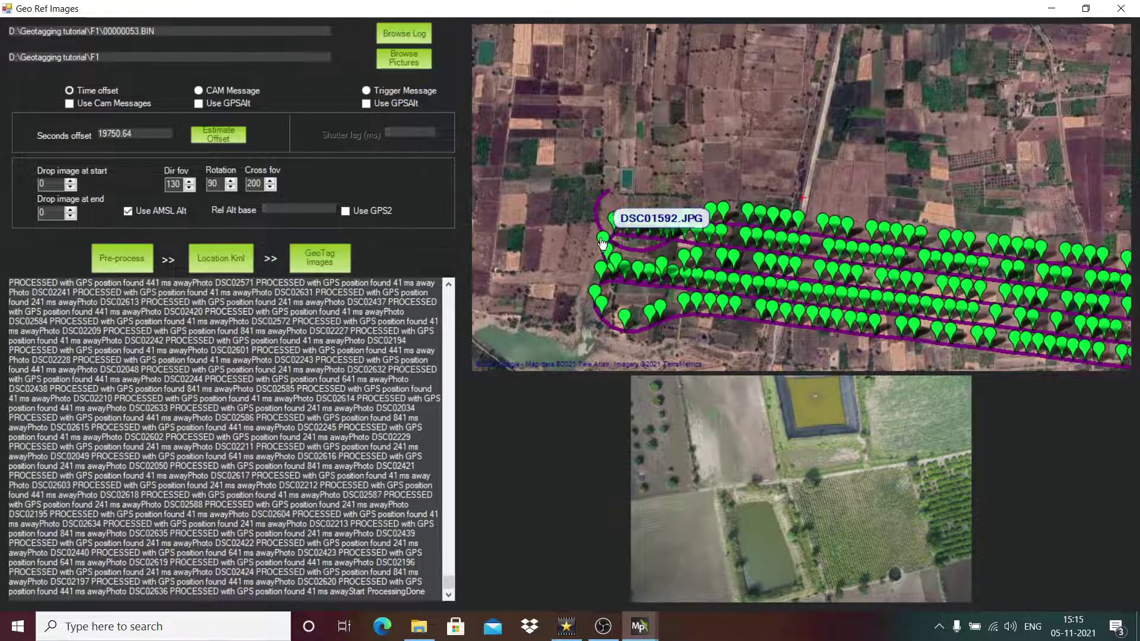
scroll(603, 242, up, 1)
scroll(603, 242, down, 1)
scroll(602, 242, up, 1)
scroll(602, 242, down, 1)
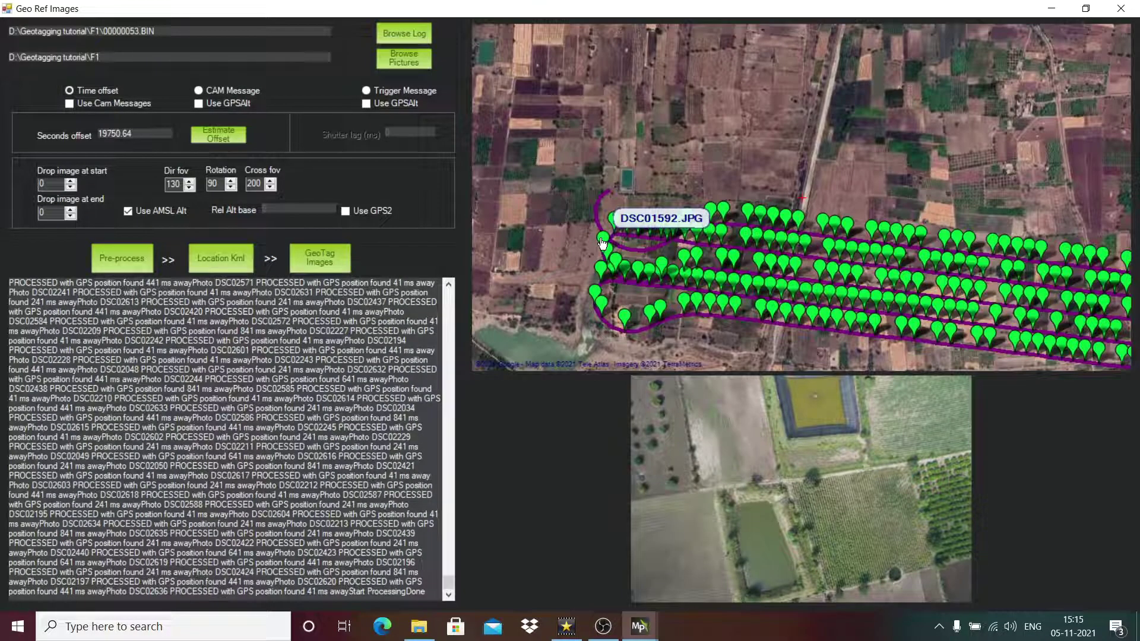
scroll(602, 242, up, 2)
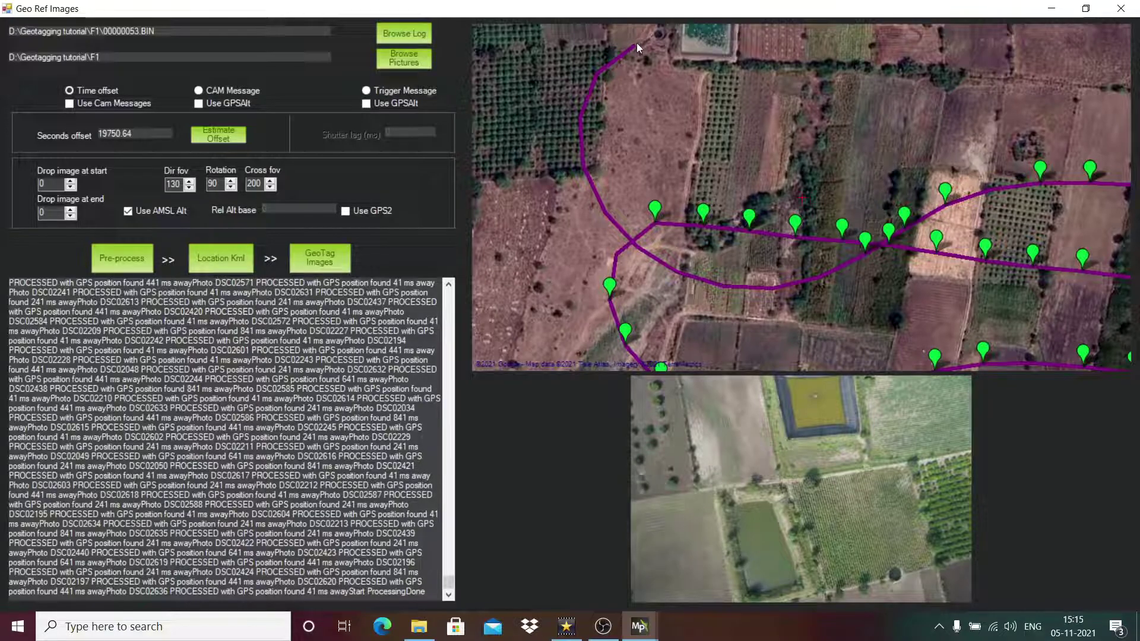
mouse_move(871, 253)
drag(886, 111, 418, 105)
drag(785, 112, 552, 92)
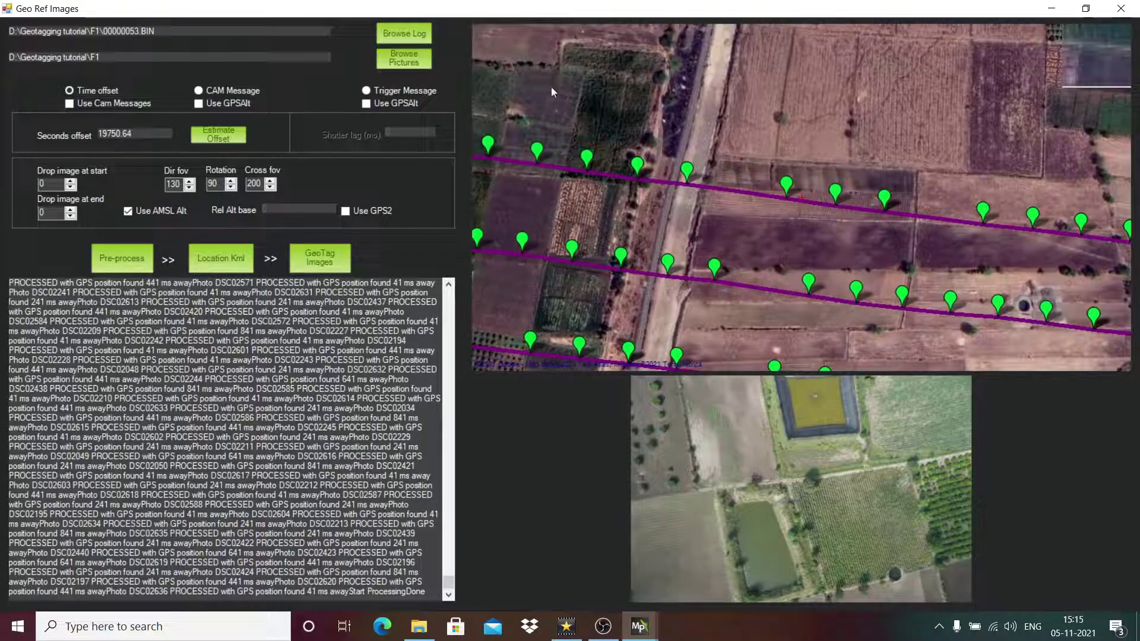
mouse_move(689, 183)
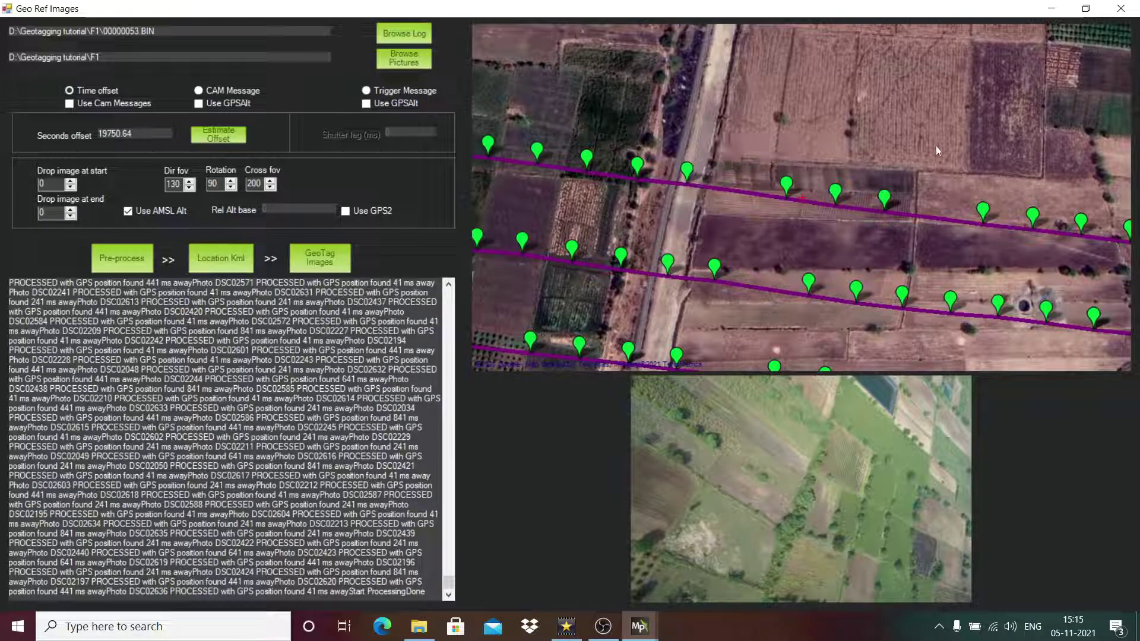
drag(935, 145, 551, 87)
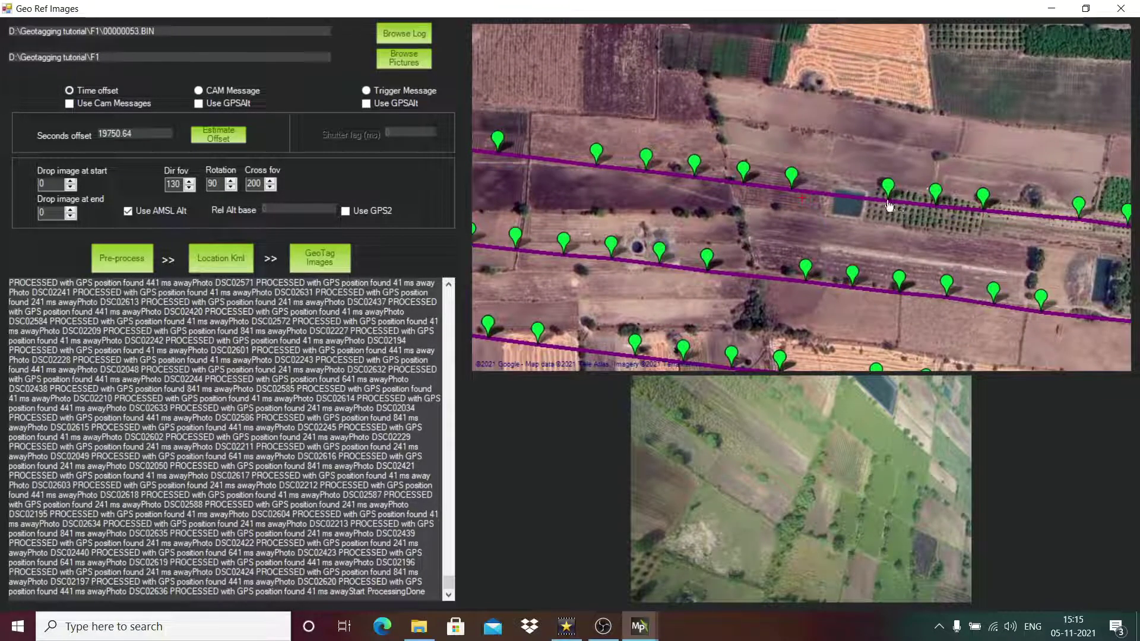
mouse_move(889, 202)
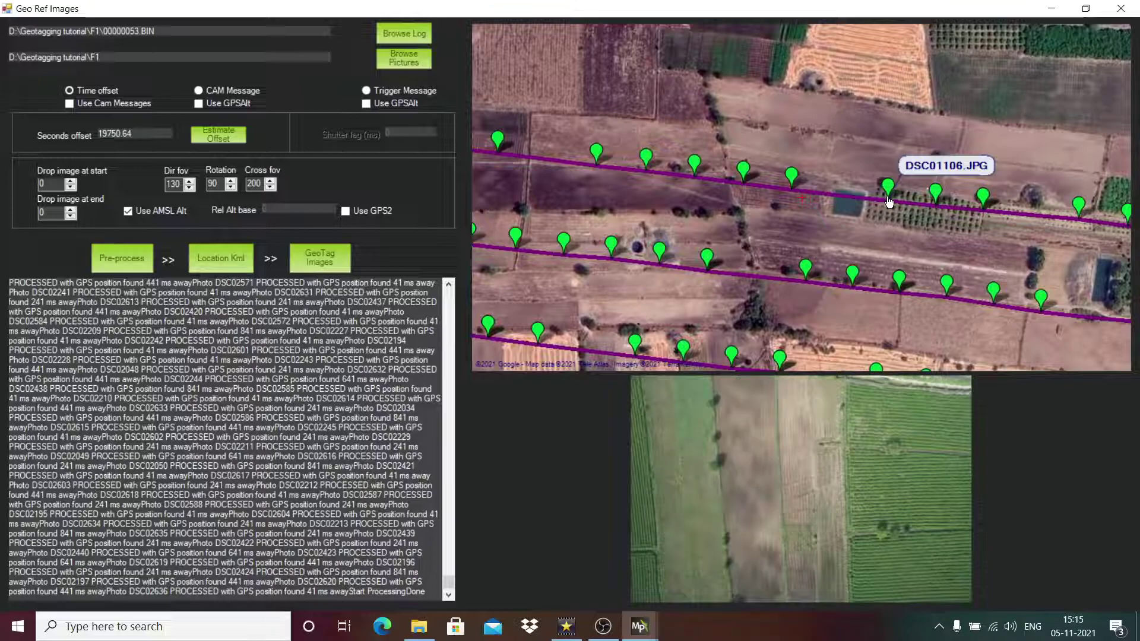
drag(1061, 101, 676, 81)
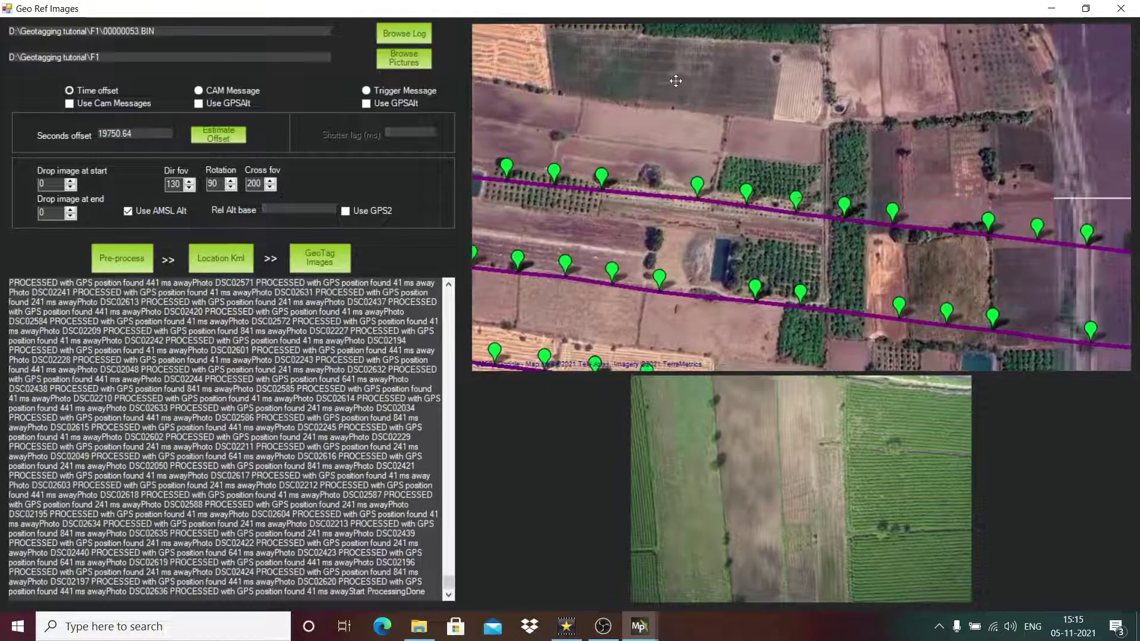
mouse_move(747, 203)
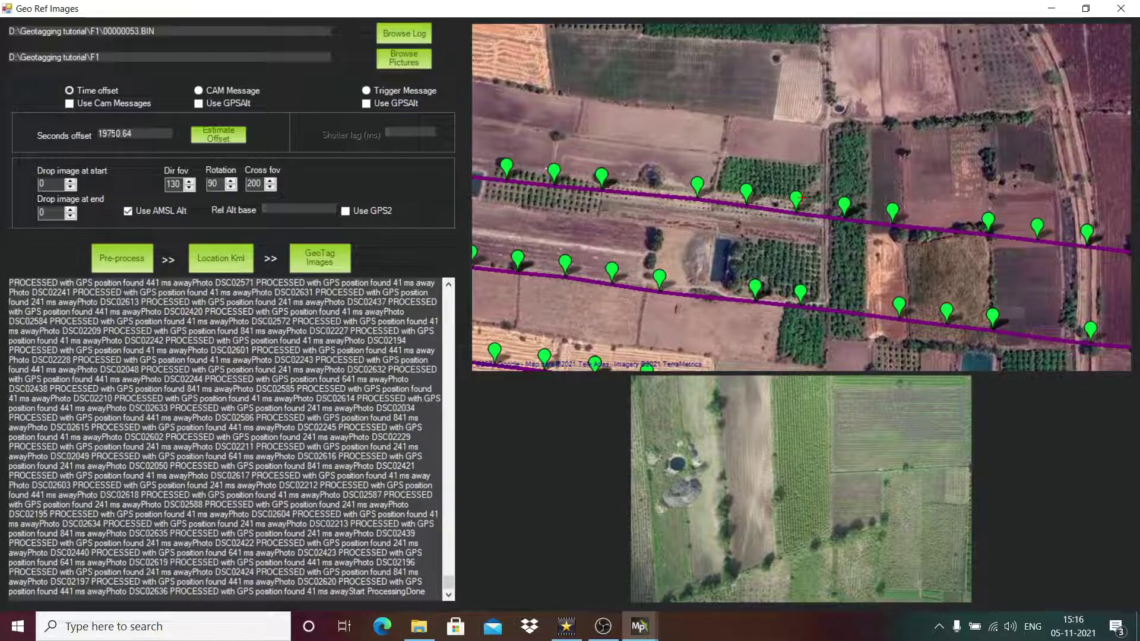
Step: Correct the Seconds offset to 19762.64 and pre-process the photos again
click(117, 133)
key(BackSpace)
text(0.)
text(6)
key(Delete)
text(2)
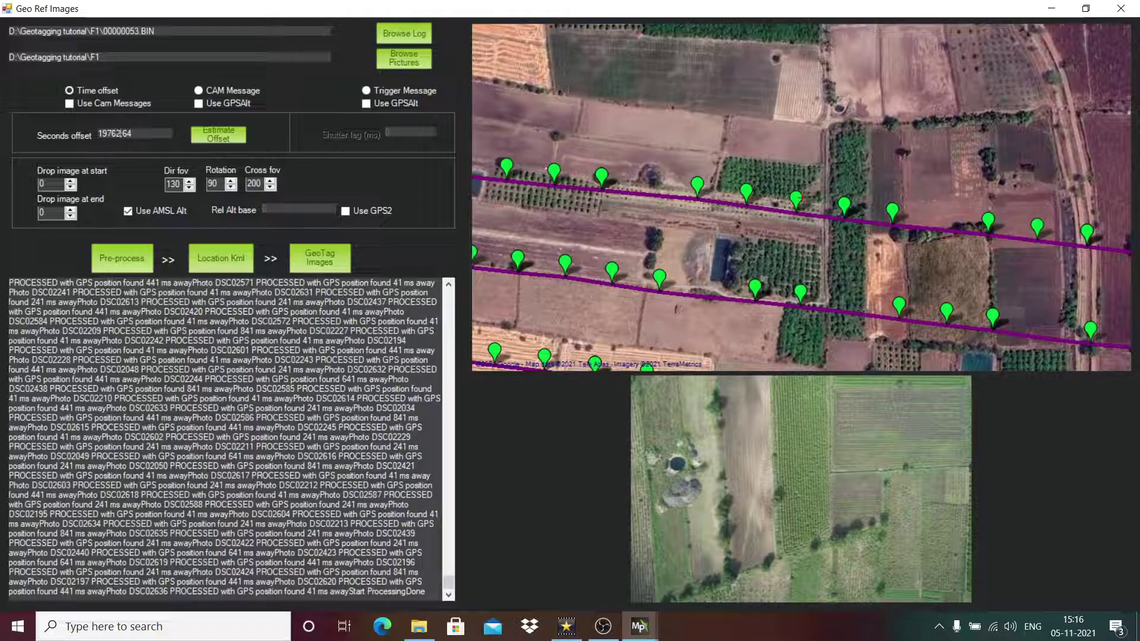
click(120, 262)
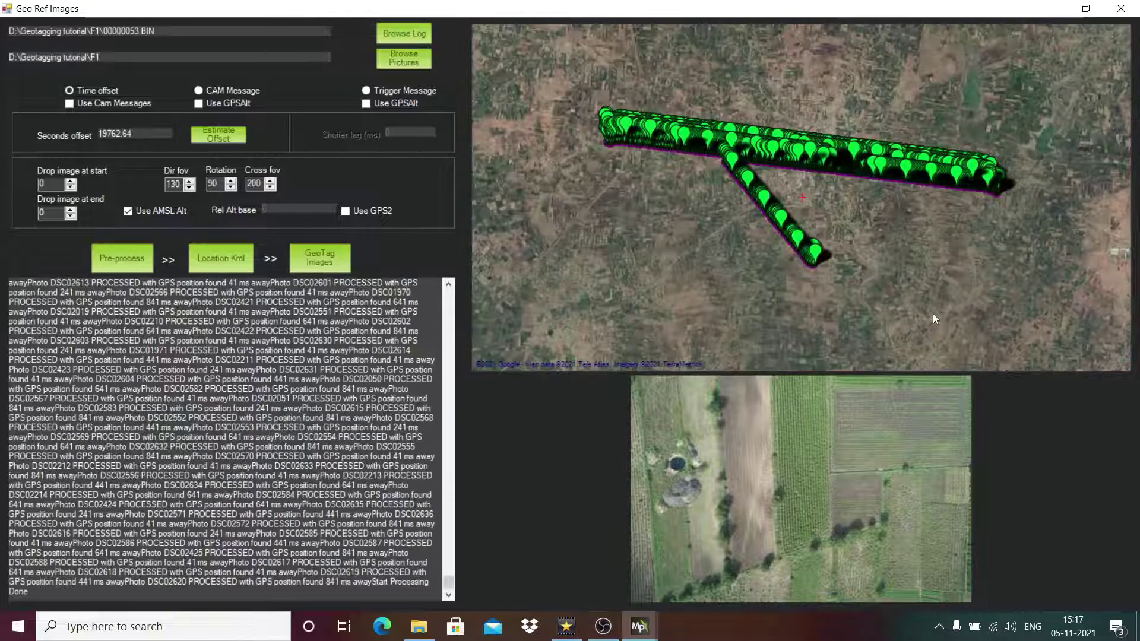
Step: Zoom into the track and preview marker photos, including DSC01128
mouse_move(607, 130)
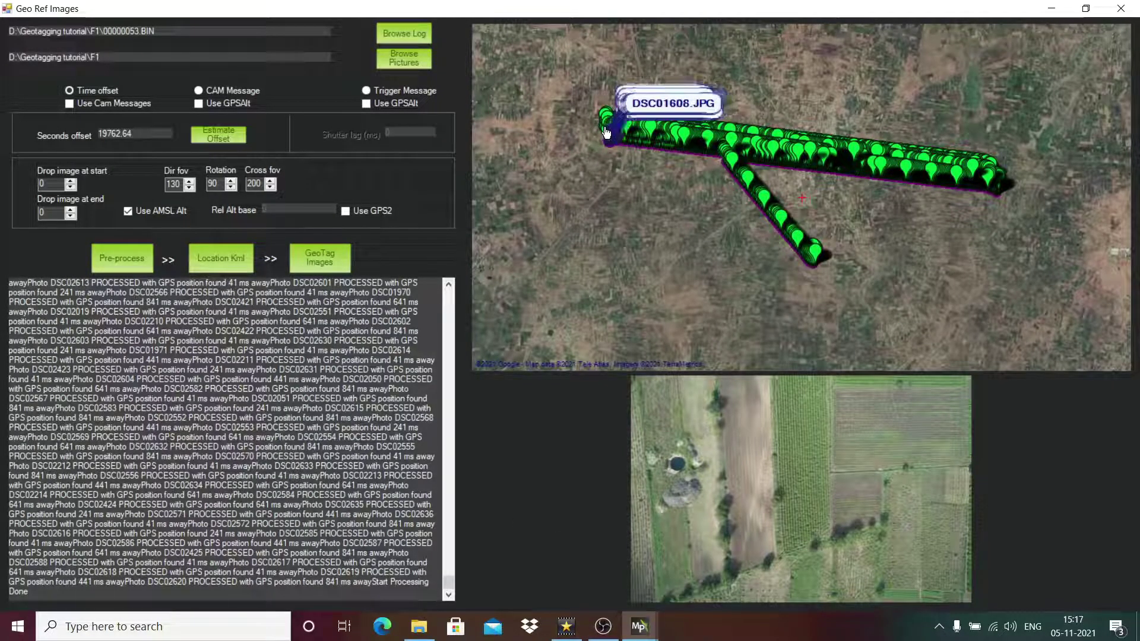
scroll(606, 132, up, 2)
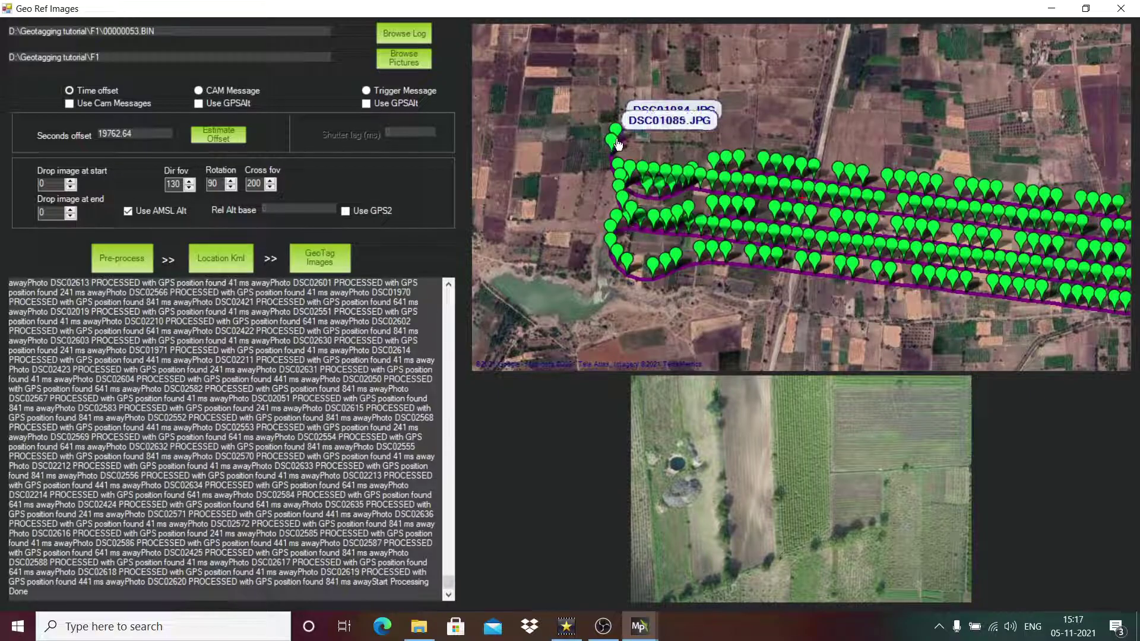
scroll(617, 144, up, 2)
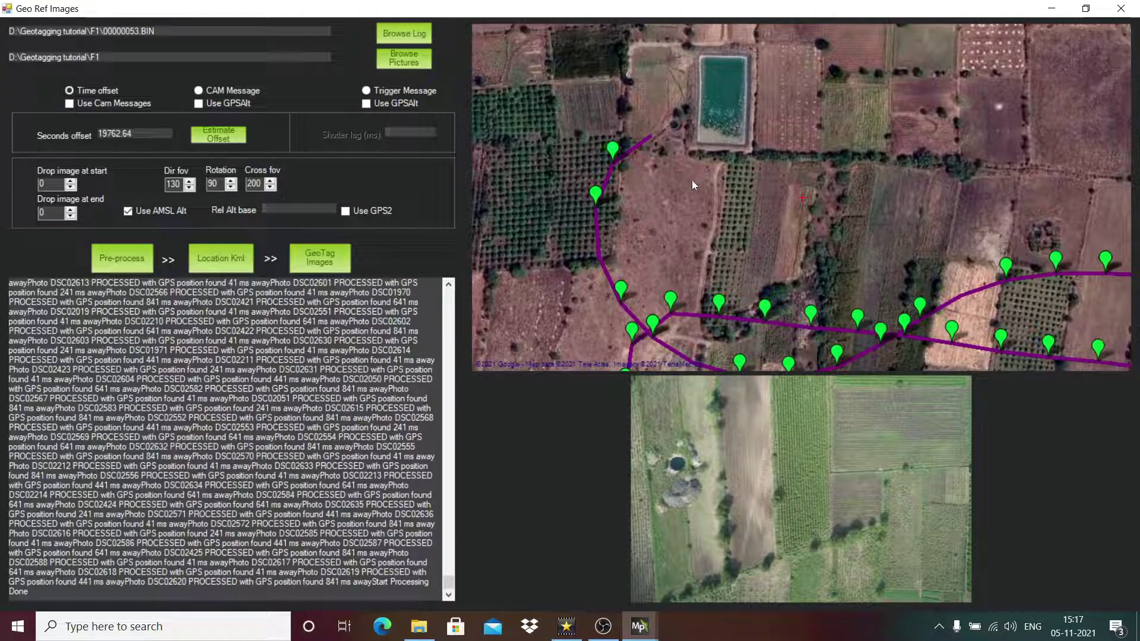
click(594, 199)
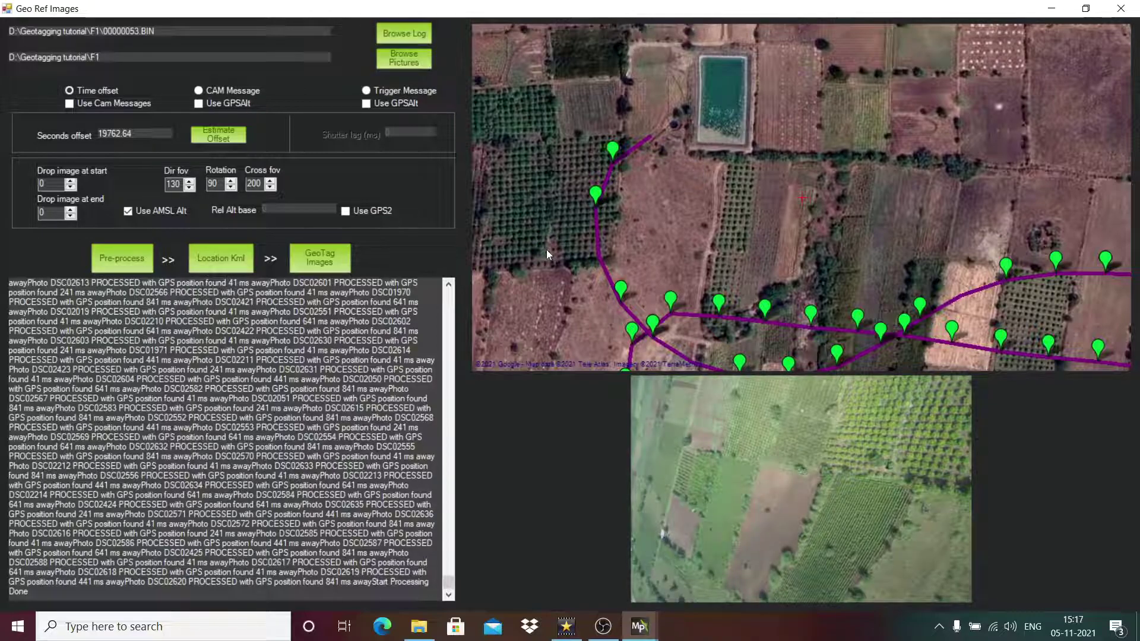
scroll(547, 254, down, 3)
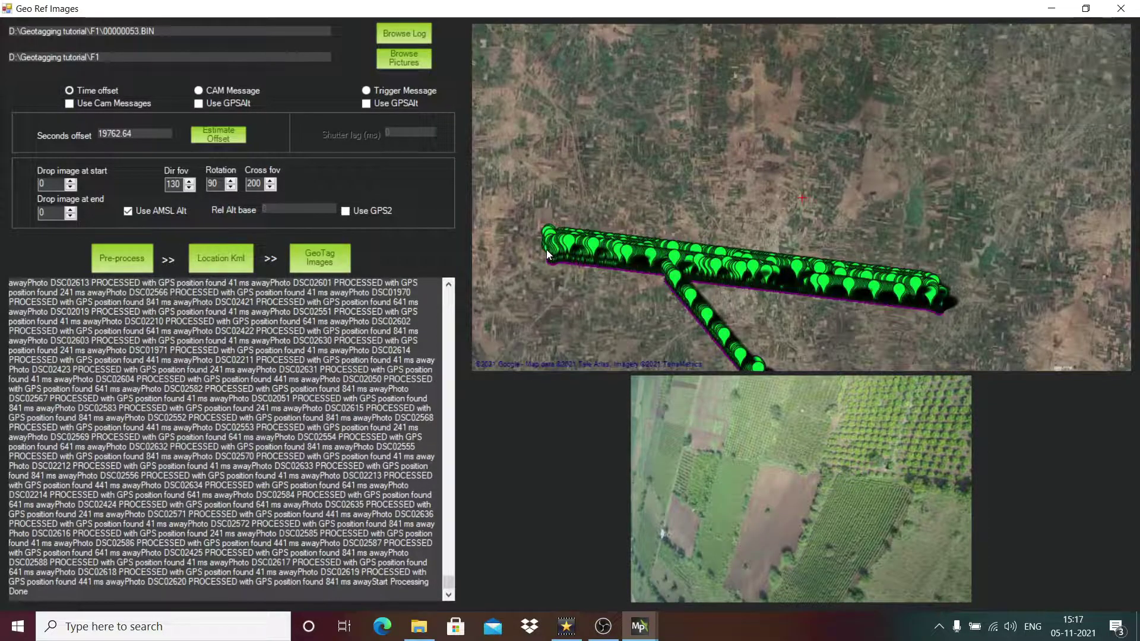
scroll(607, 261, up, 4)
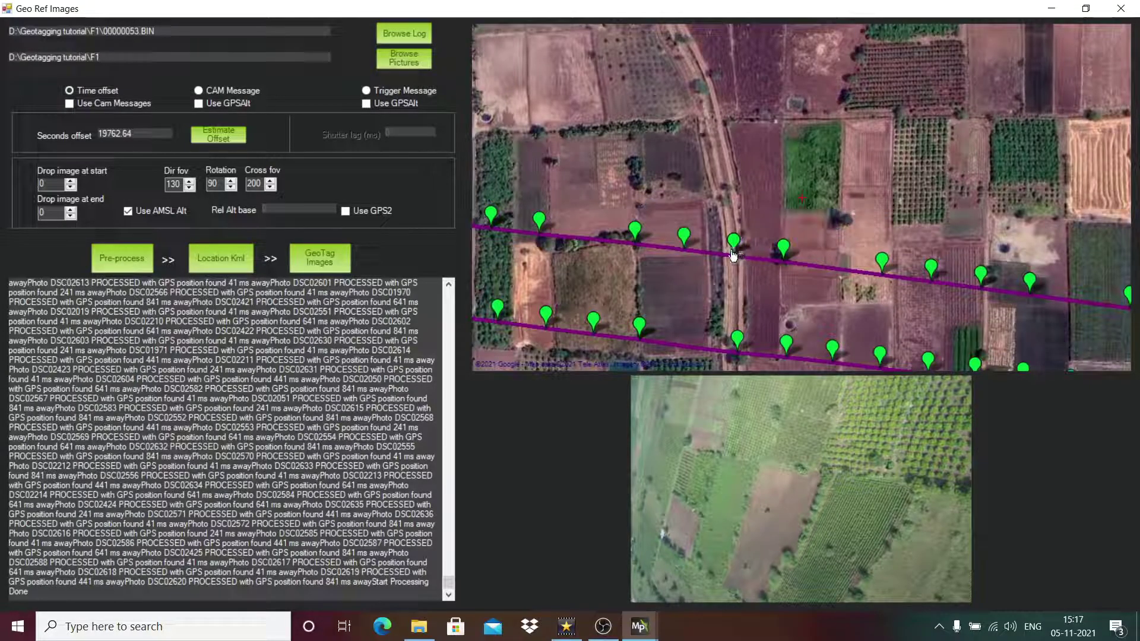
click(735, 250)
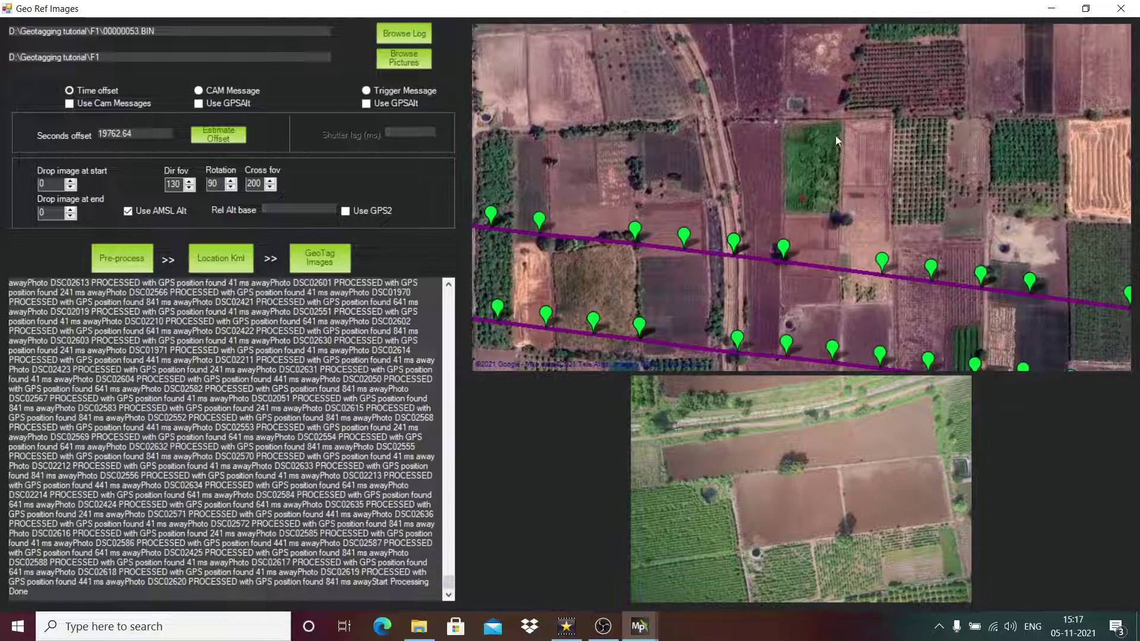
Step: Pan to other flight lines and preview photos DSC01142 and DSC01145
scroll(725, 167, down, 1)
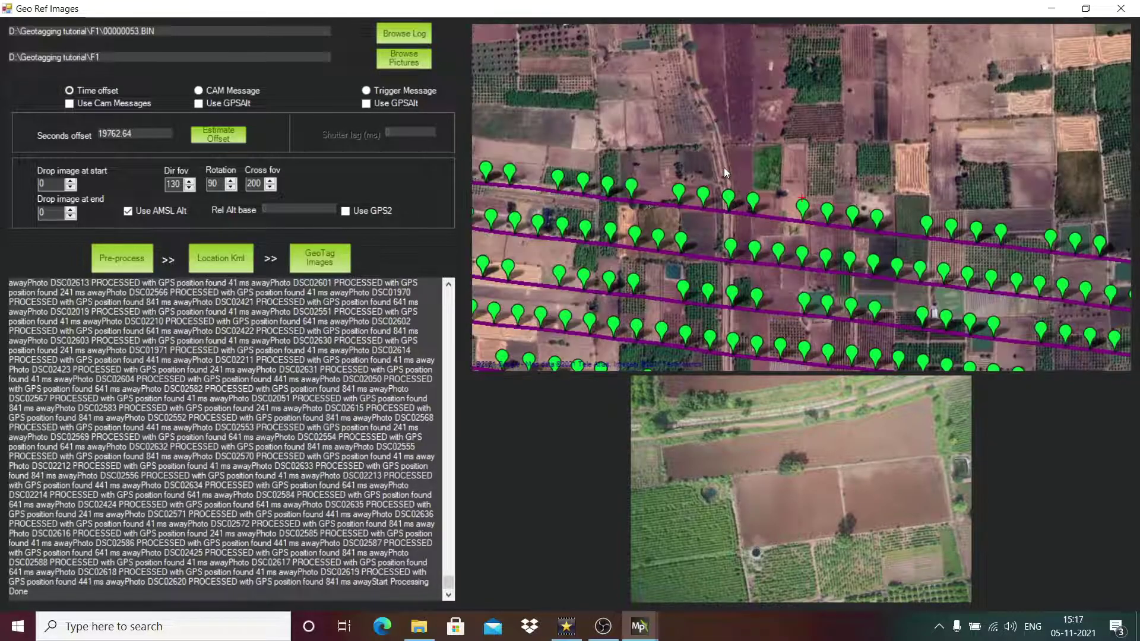
scroll(724, 167, up, 1)
mouse_move(787, 351)
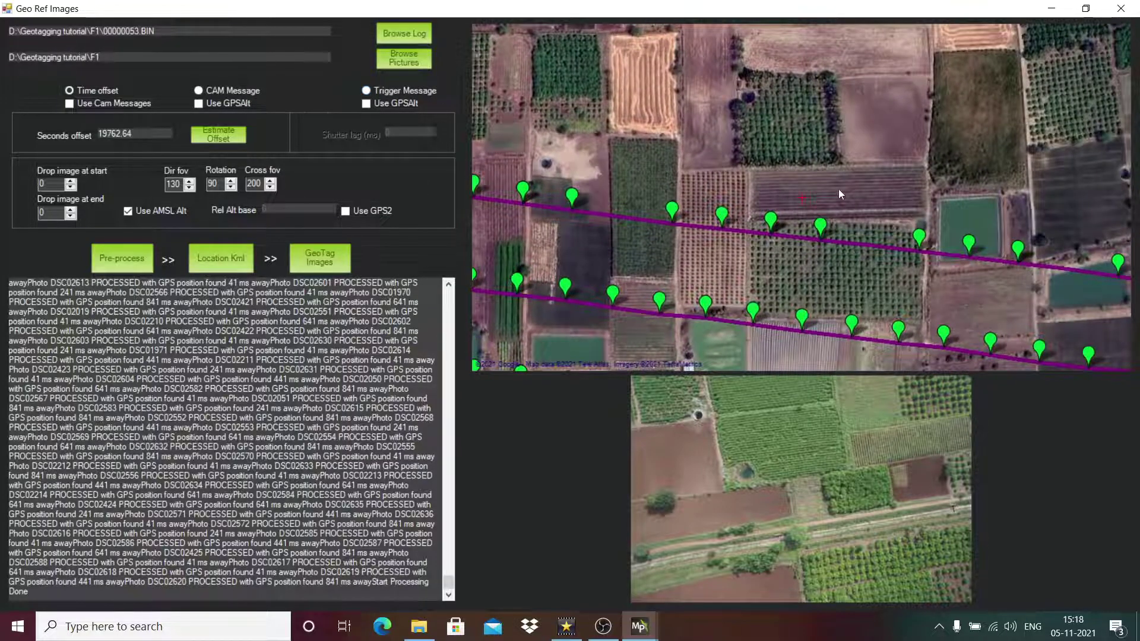
drag(838, 189, 564, 106)
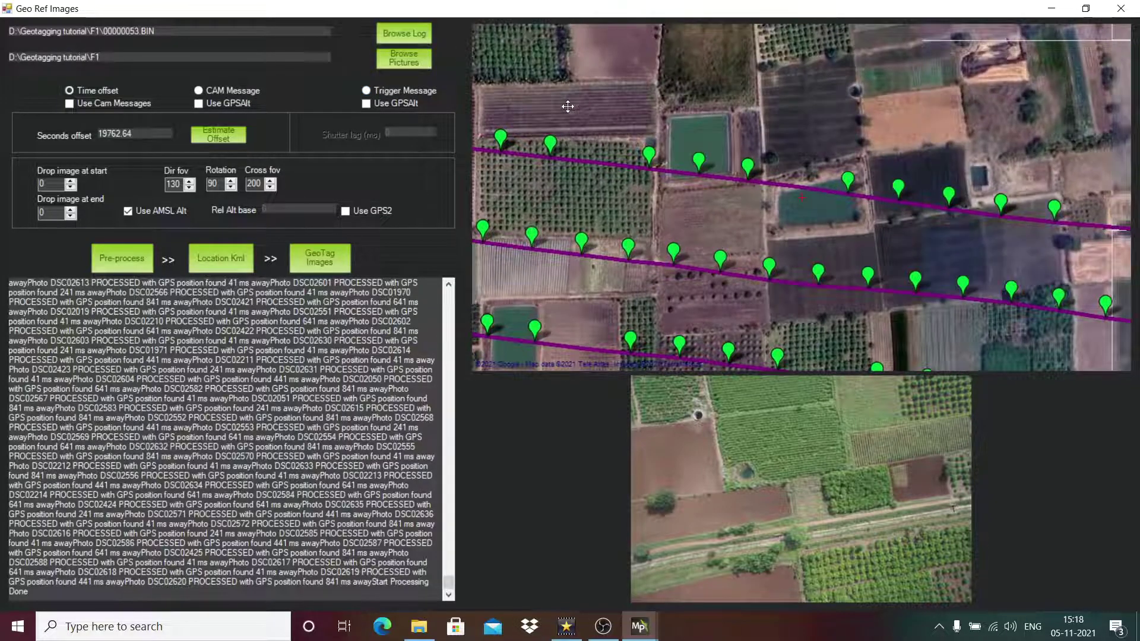
click(697, 174)
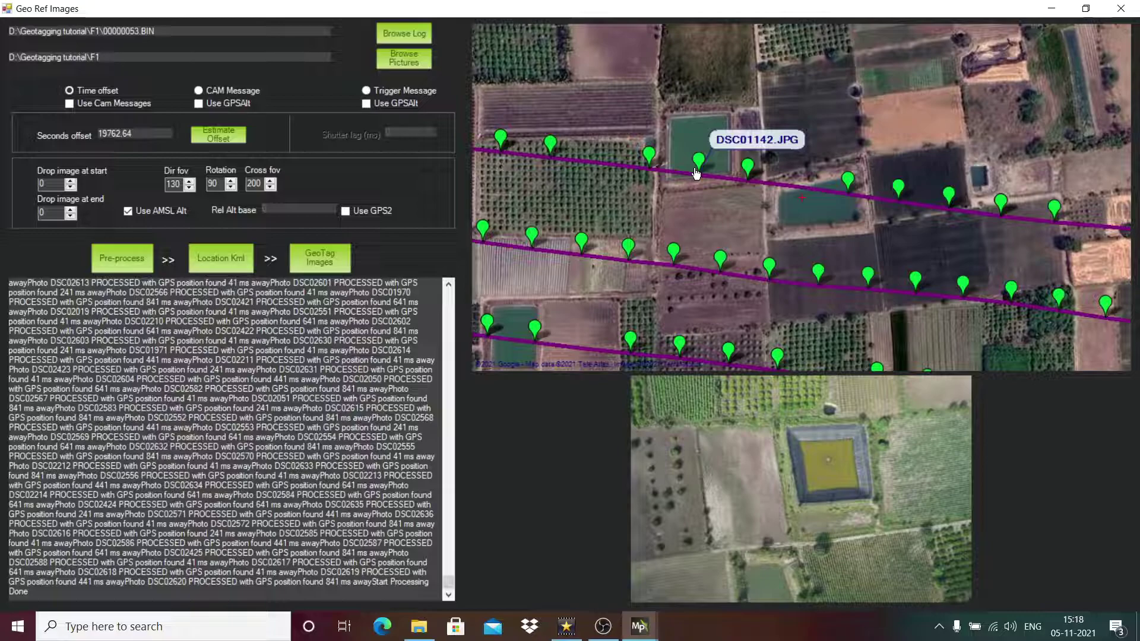
click(850, 192)
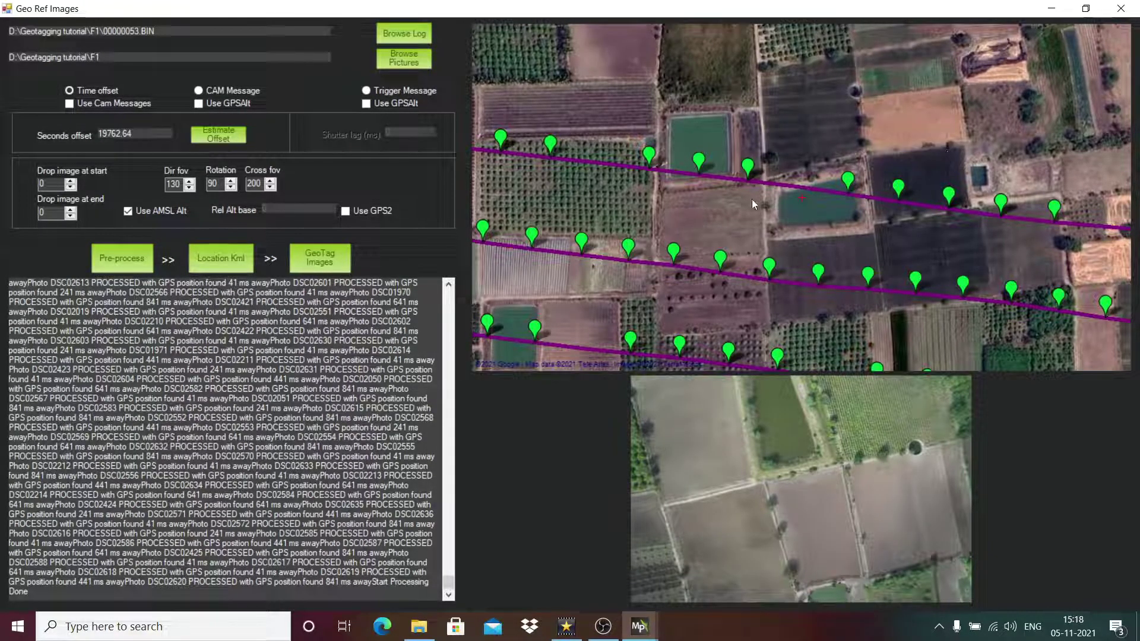
Step: Pan and zoom the map further along the flight track to the farmstead markers
scroll(751, 198, down, 5)
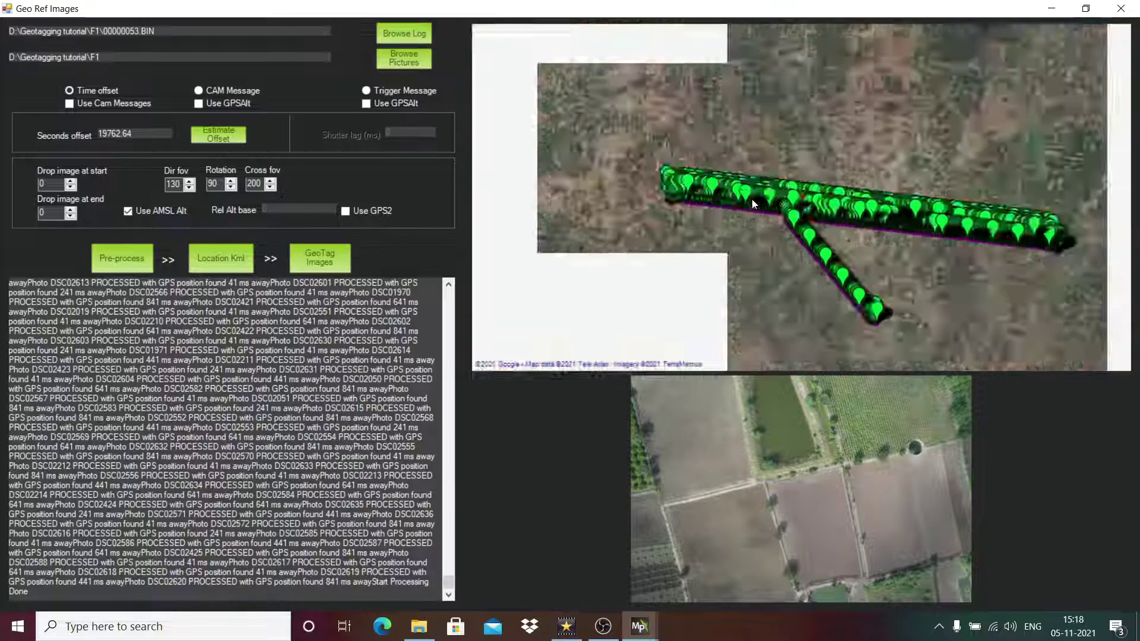
scroll(752, 198, up, 2)
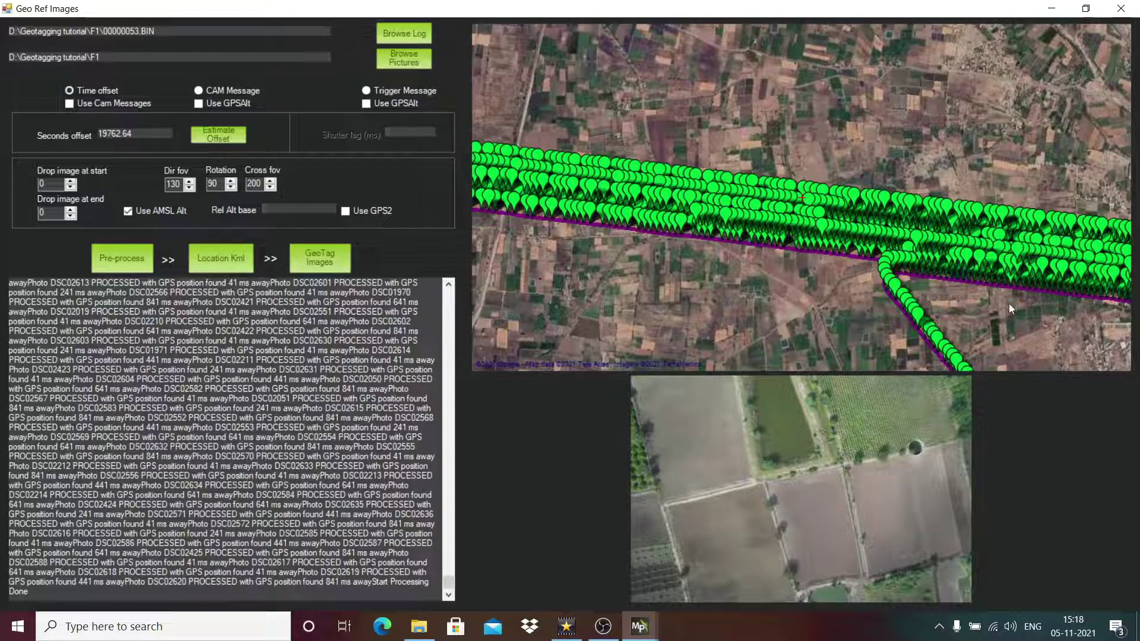
drag(1009, 304, 507, 259)
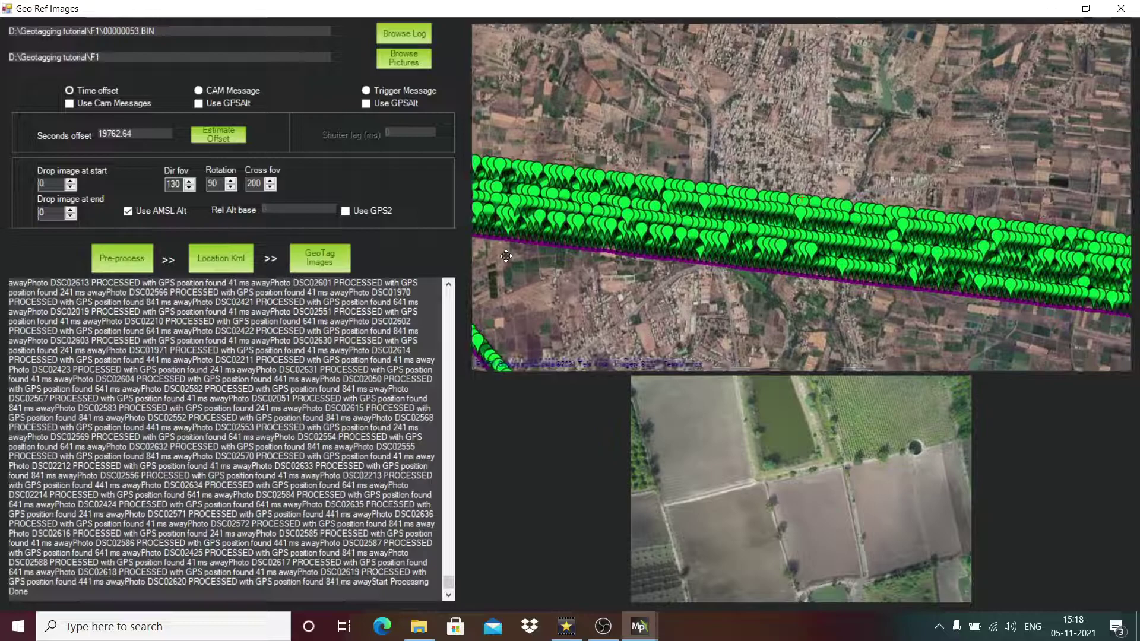
scroll(720, 268, up, 2)
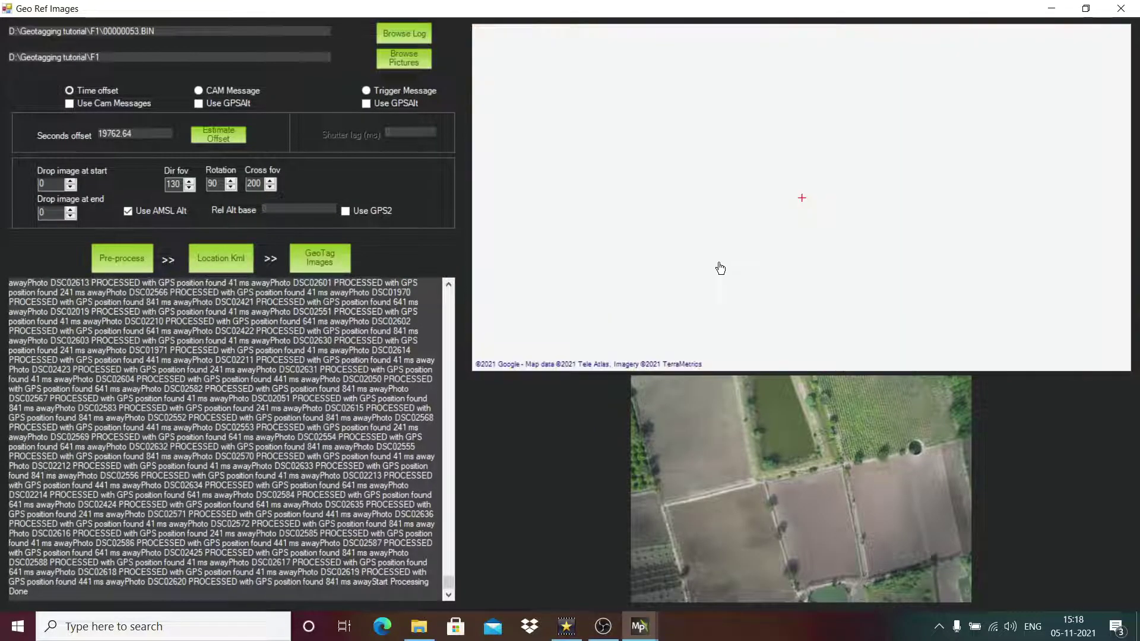
scroll(720, 269, down, 2)
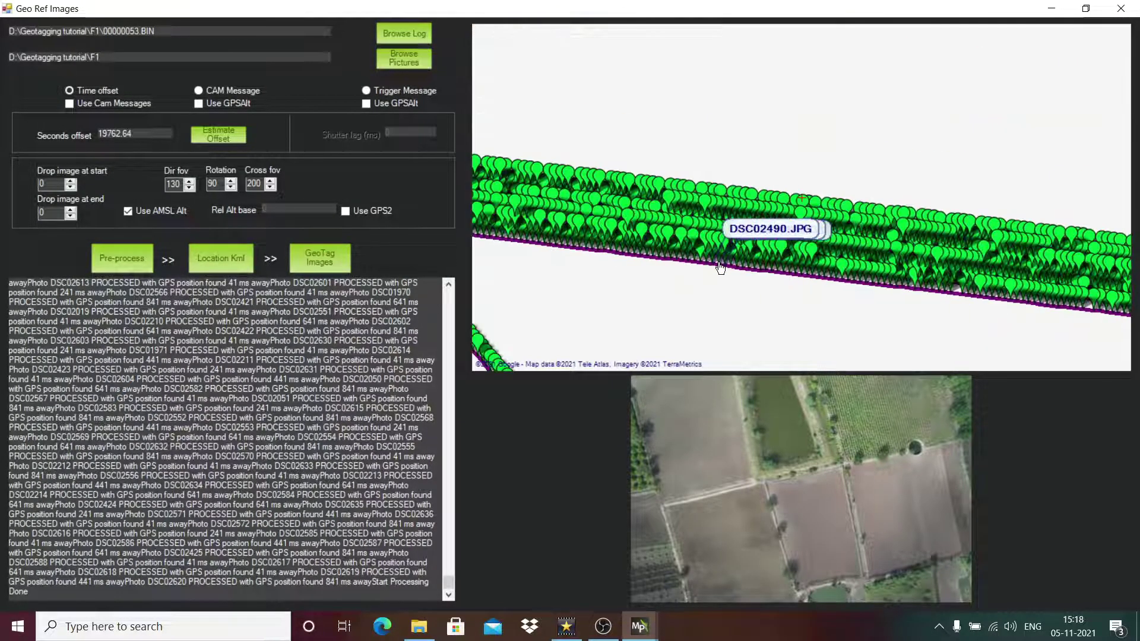
scroll(918, 319, up, 1)
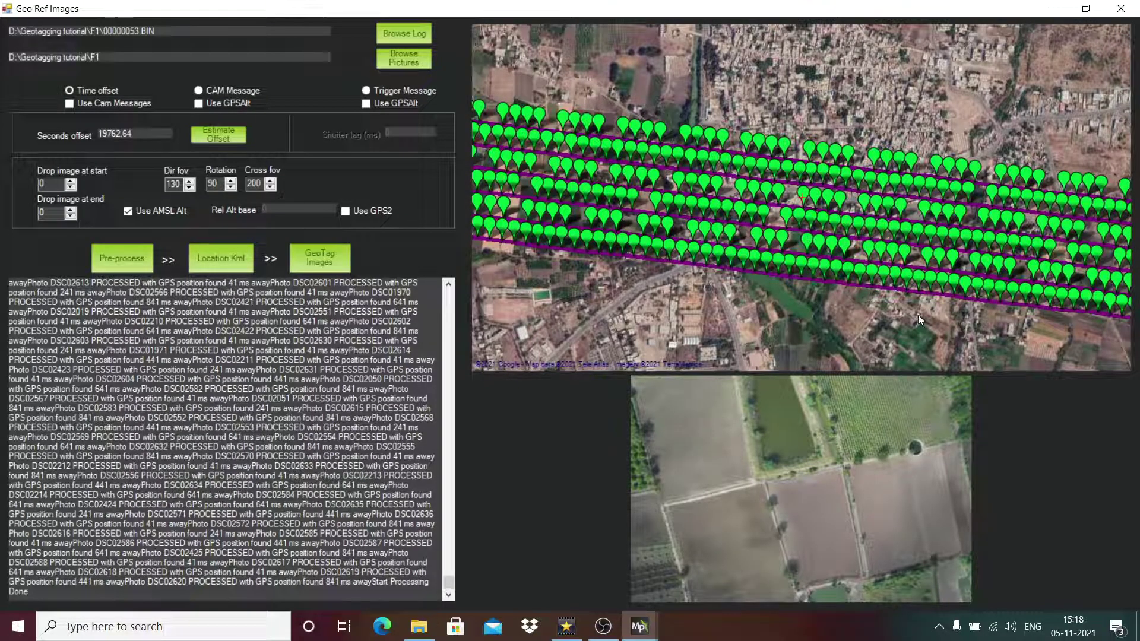
drag(918, 314, 426, 241)
scroll(687, 205, up, 1)
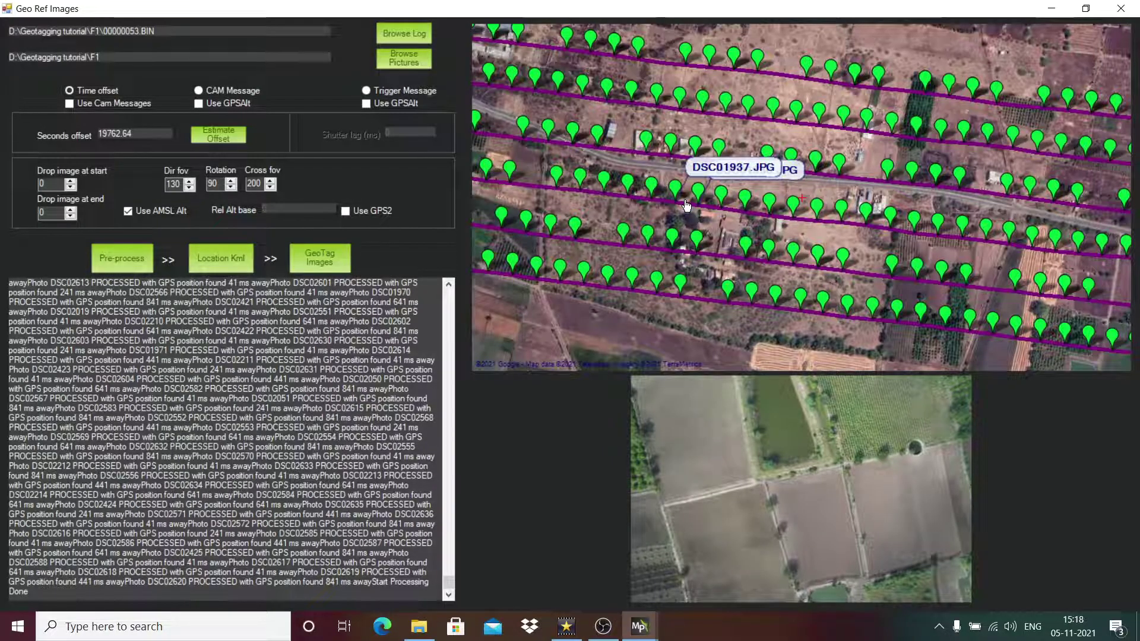
scroll(687, 205, down, 1)
scroll(785, 286, down, 1)
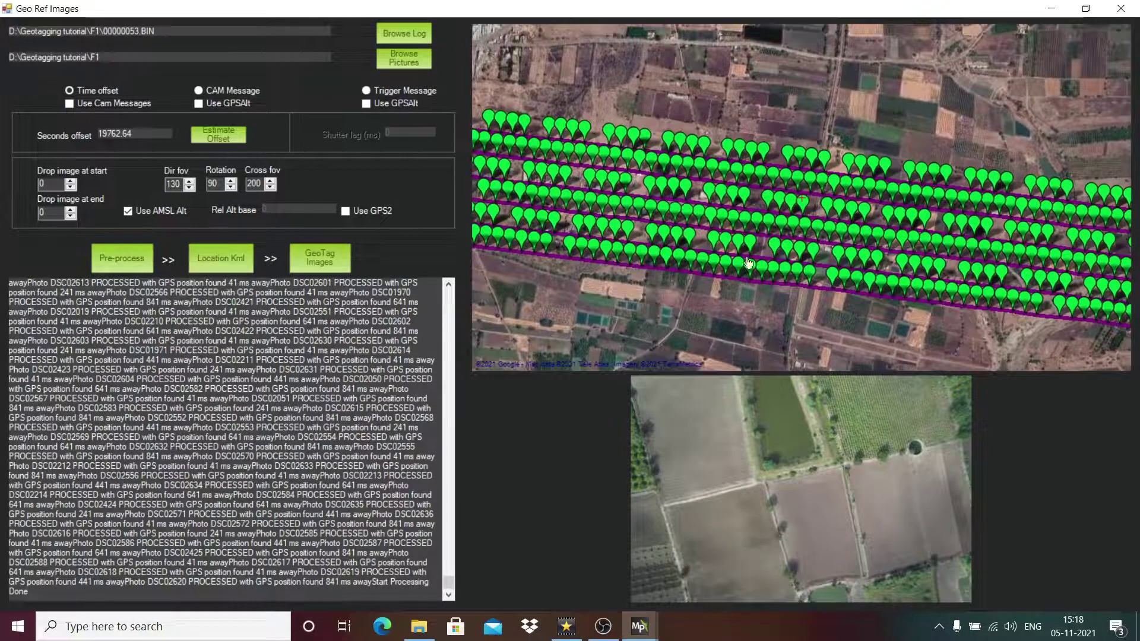
scroll(880, 257, up, 1)
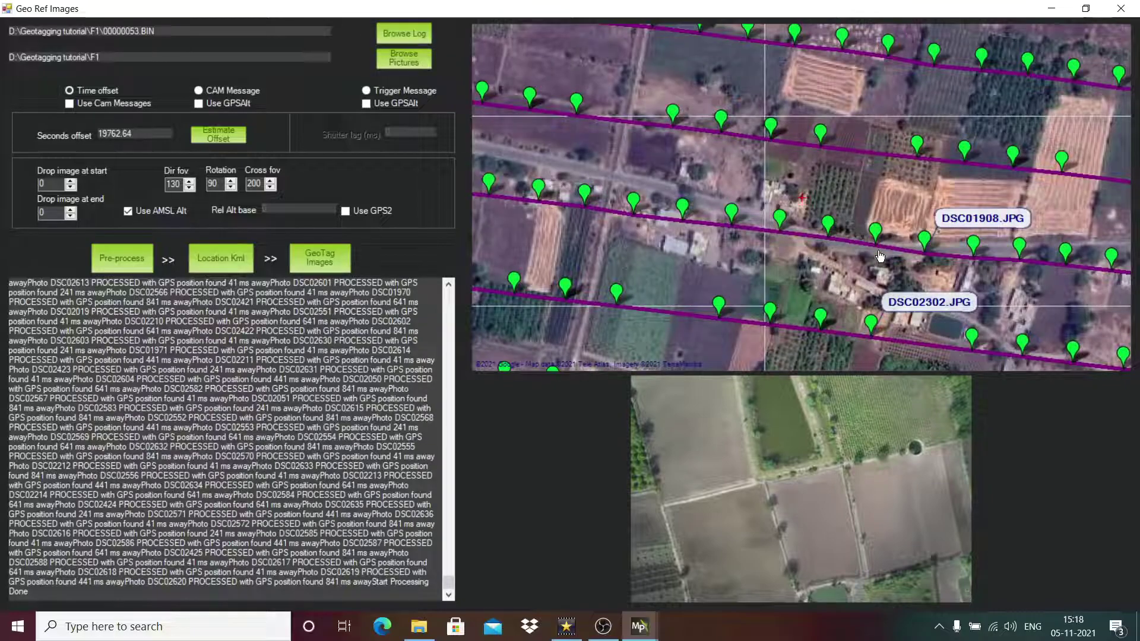
scroll(880, 256, down, 2)
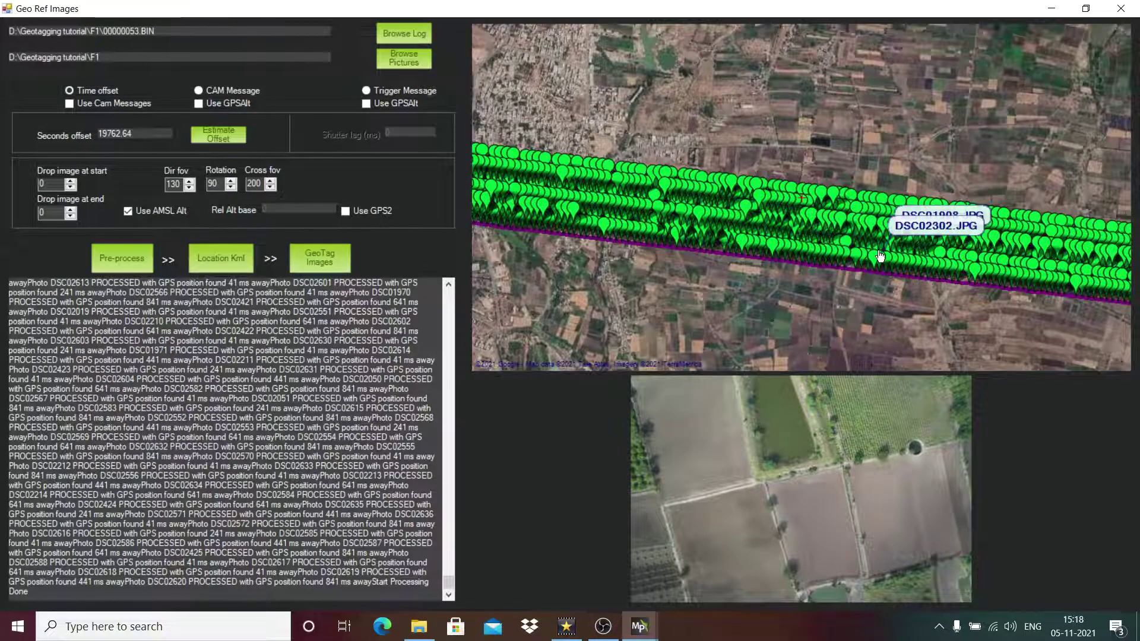
scroll(880, 257, up, 1)
scroll(880, 257, up, 1)
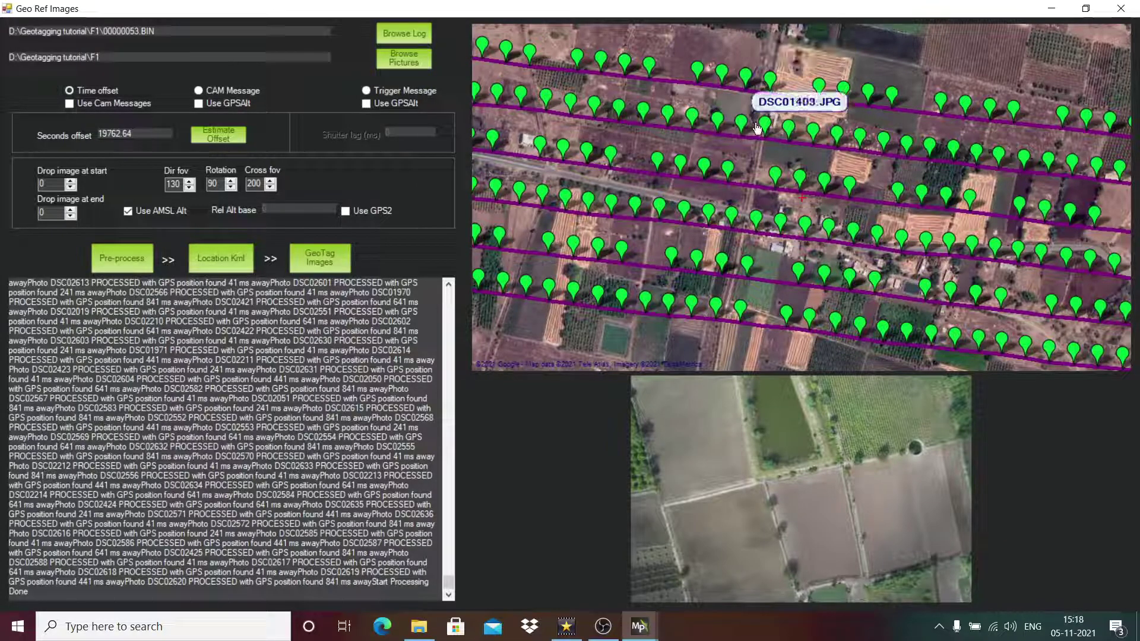
mouse_move(764, 133)
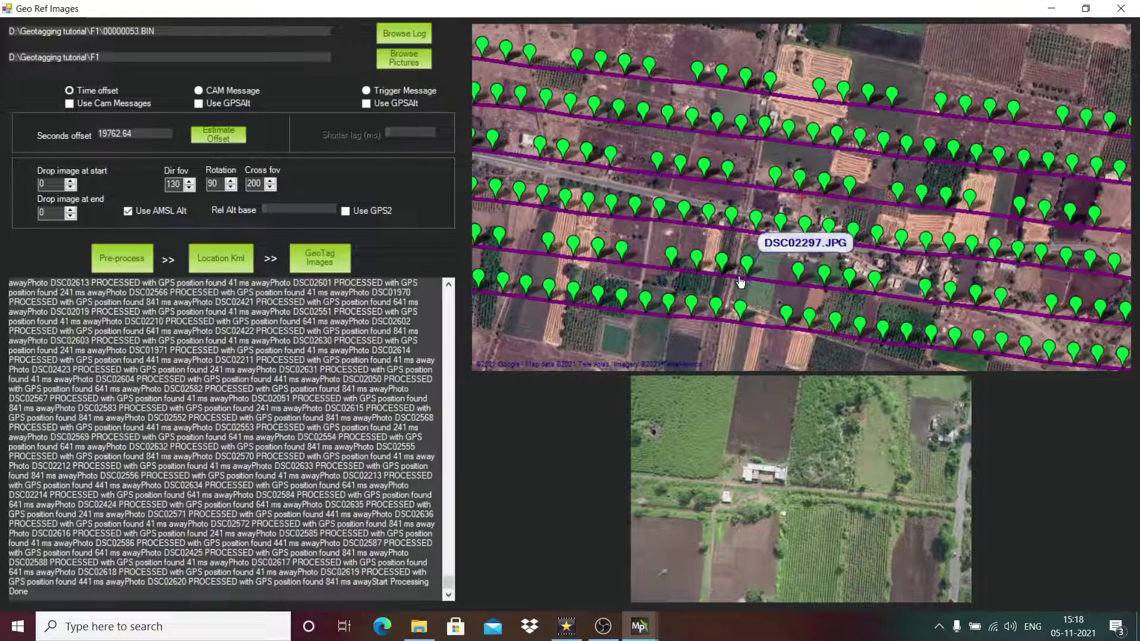
Step: Preview photo DSC02434 from its map marker
click(623, 303)
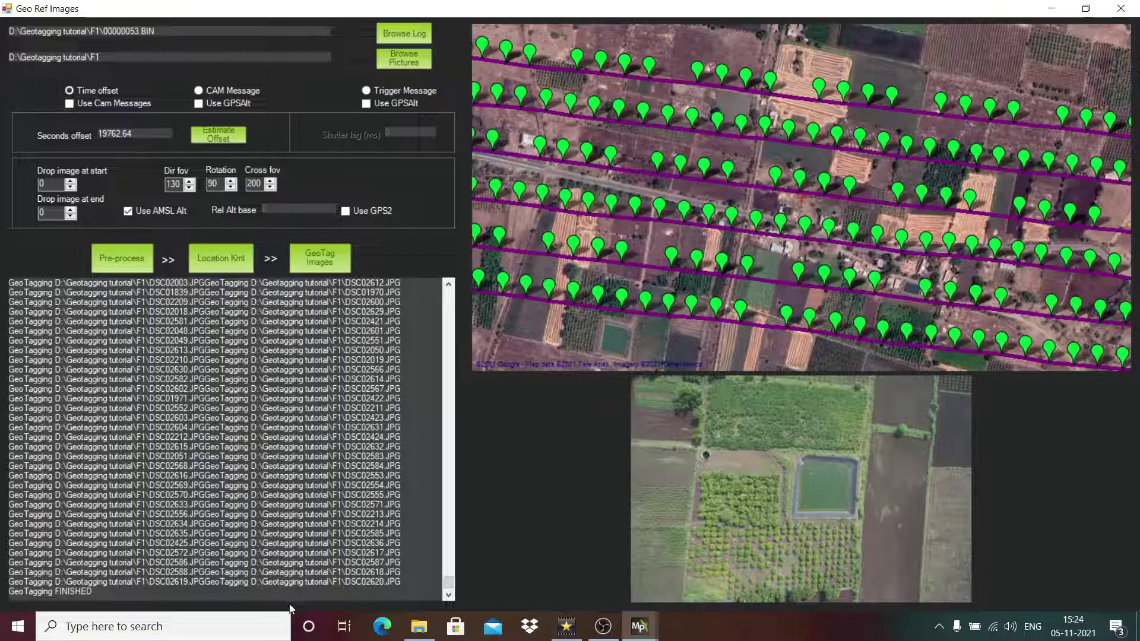
click(421, 637)
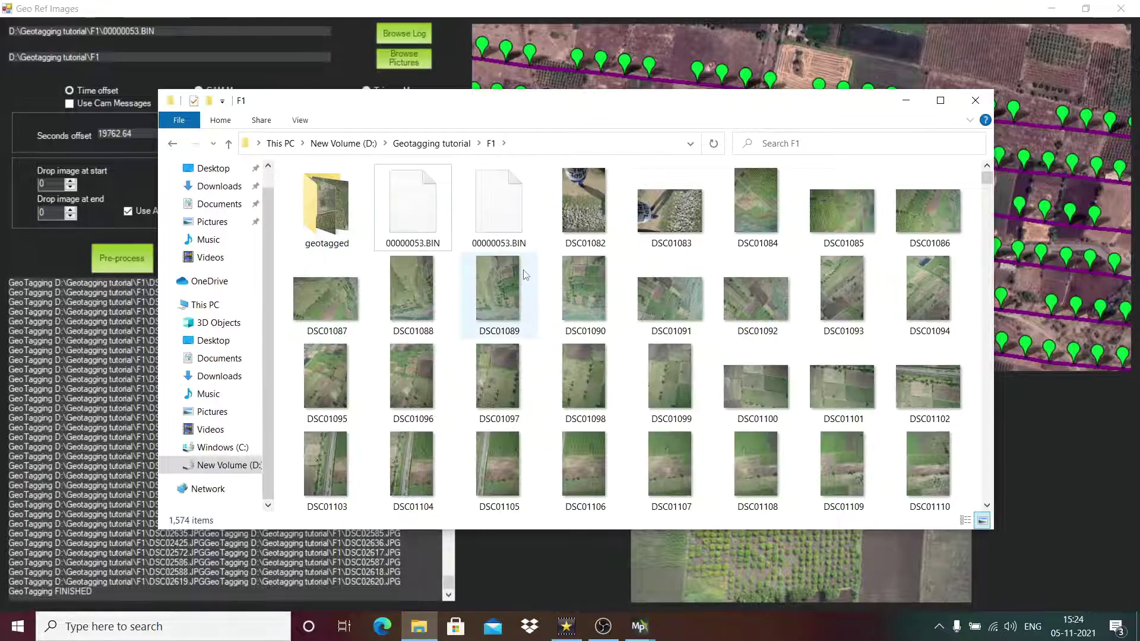
click(341, 224)
double_click(340, 224)
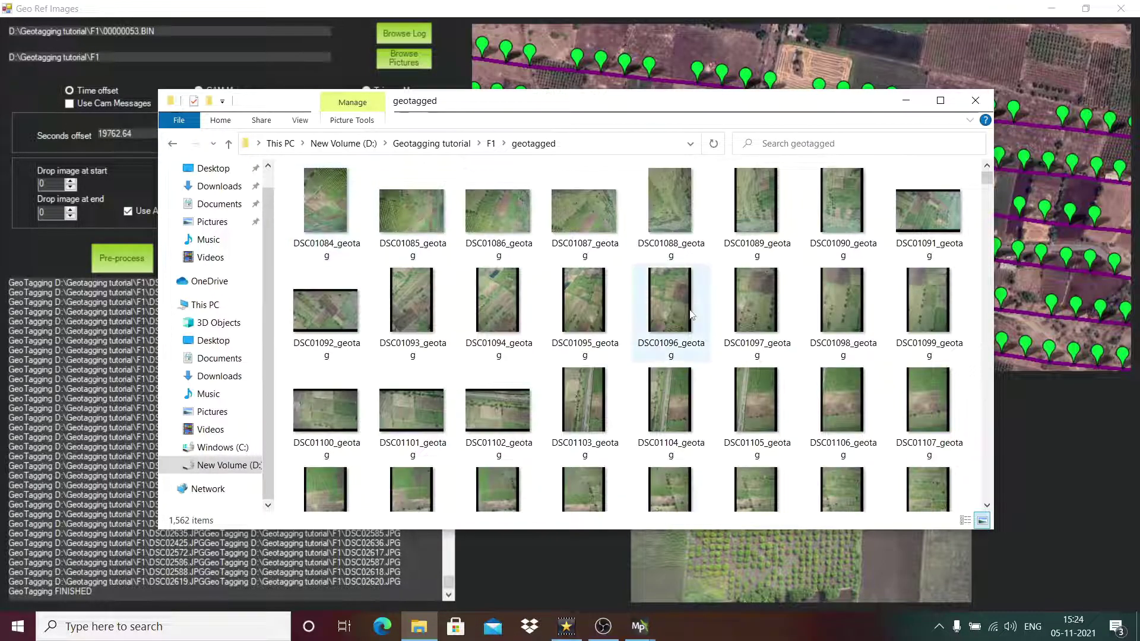
click(906, 101)
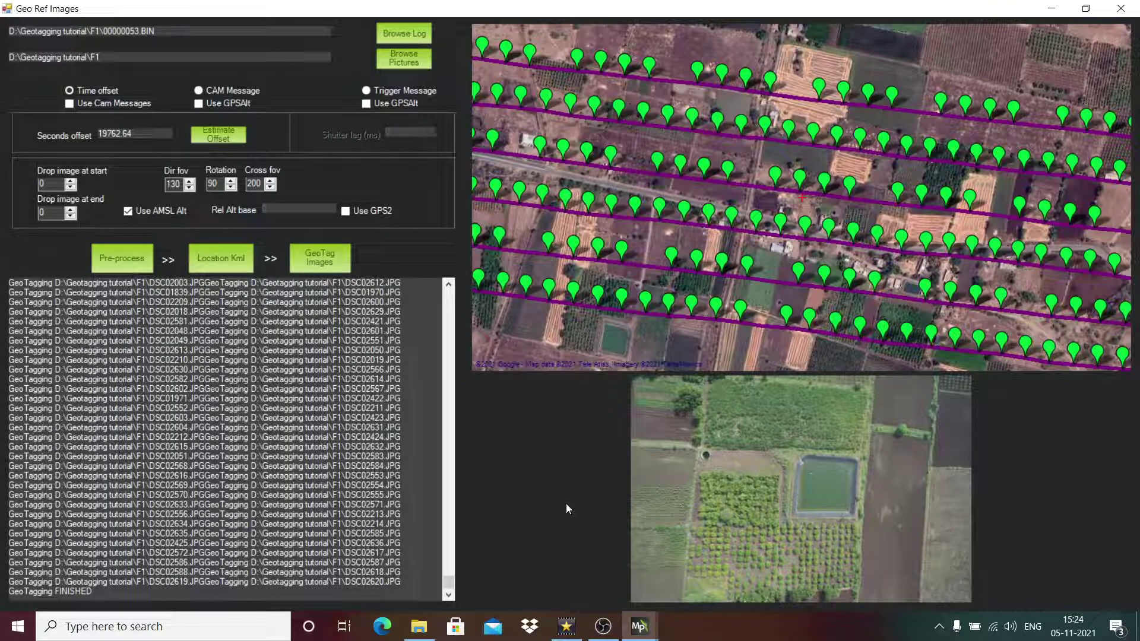